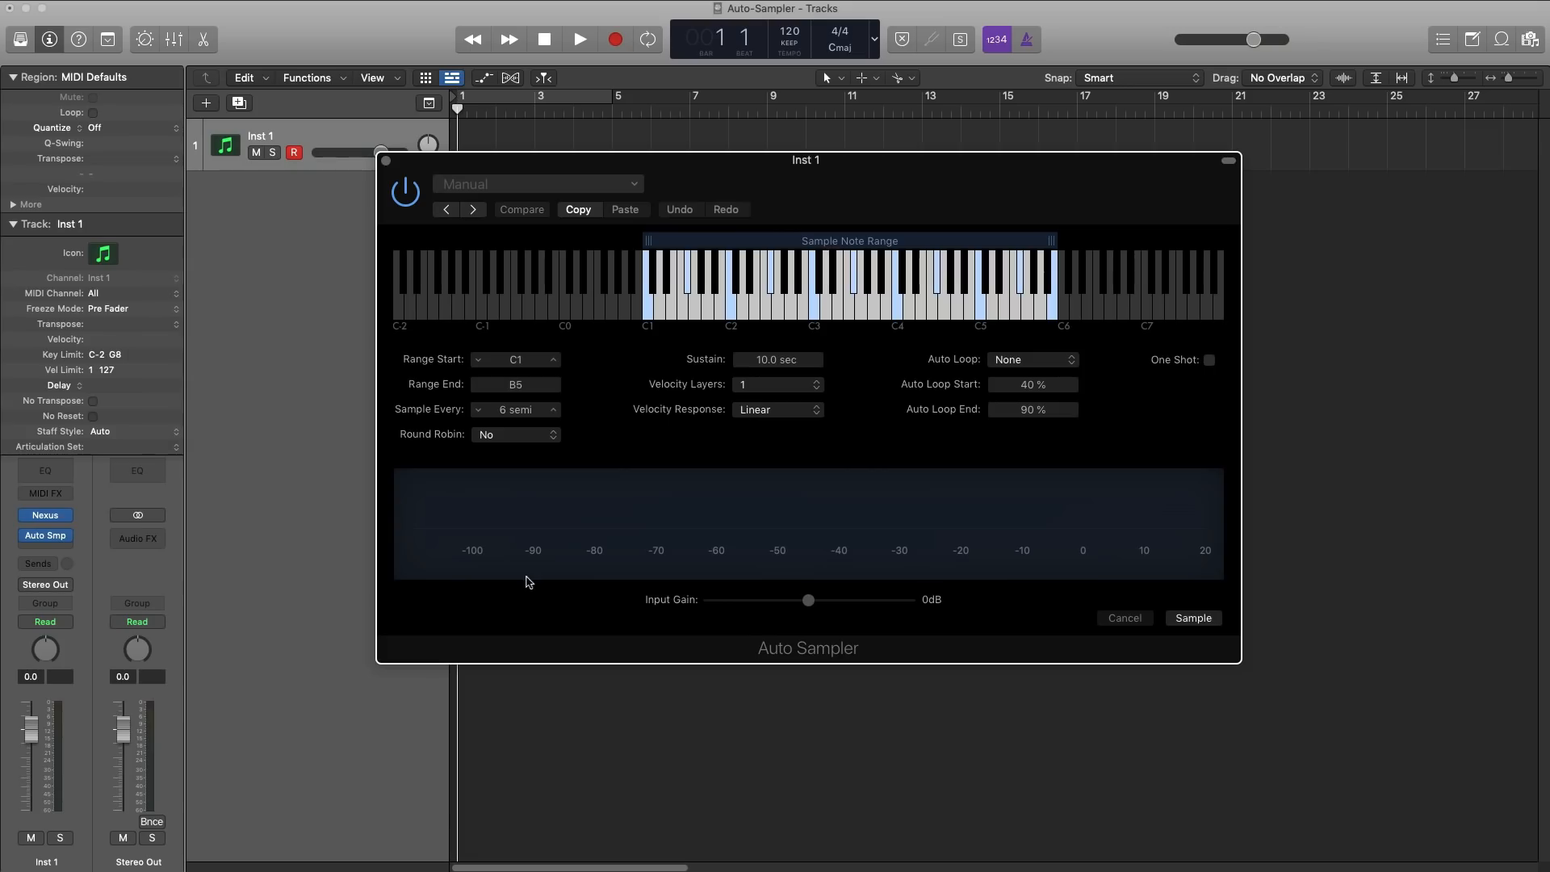
Open the Nexus instrument and load the Quay Grand Piano preset from the Lil Baby folder
mouse_move(810, 164)
left_mouse_down()
mouse_move(743, 135)
mouse_move(813, 153)
mouse_move(796, 151)
left_mouse_up()
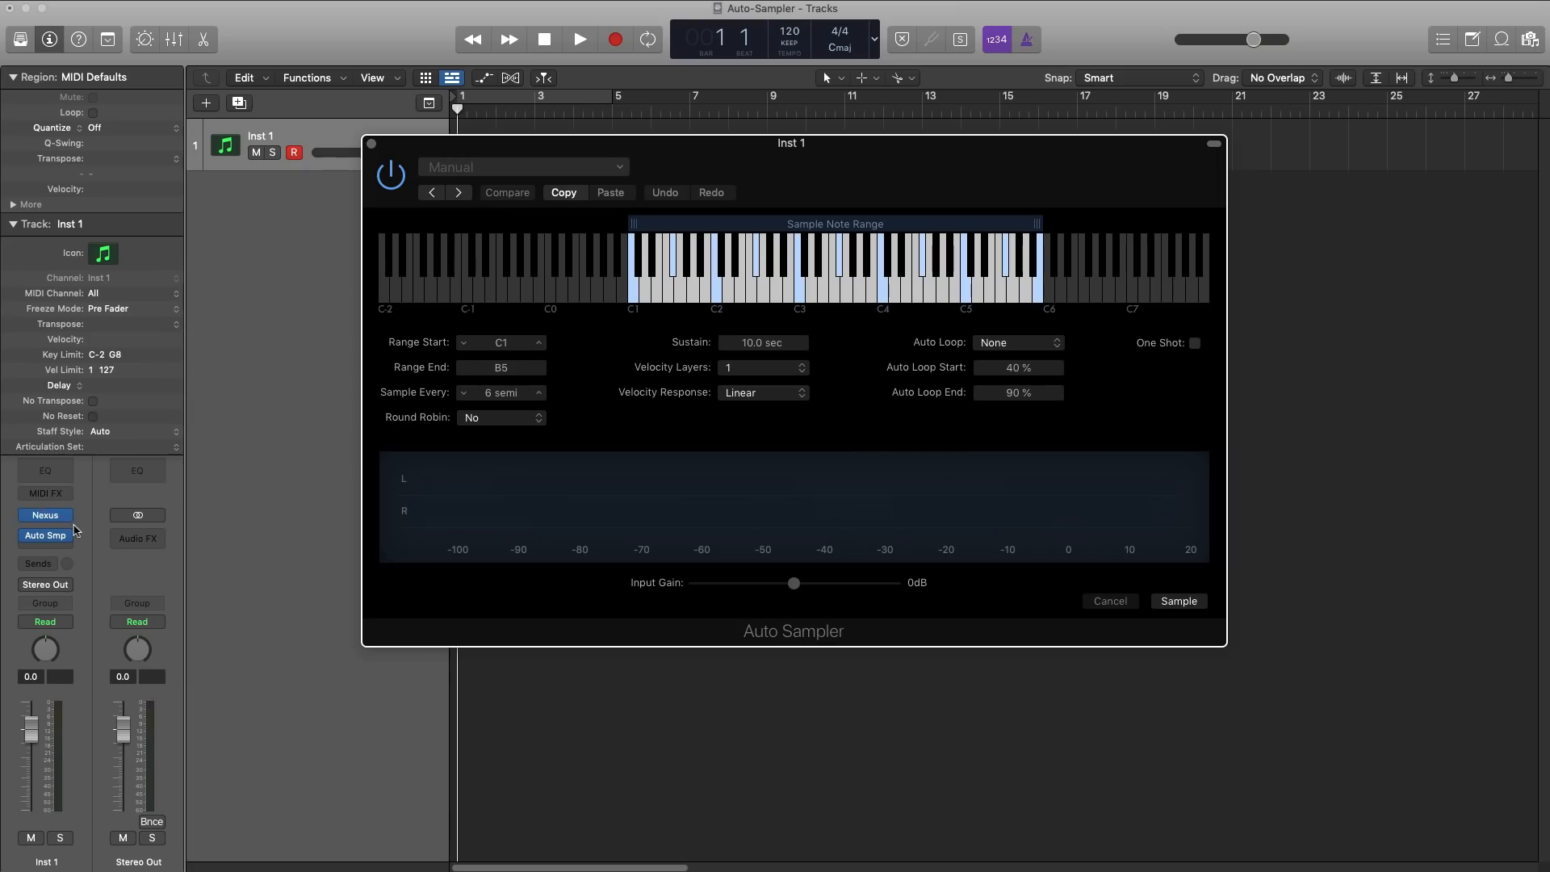
left_click(45, 515)
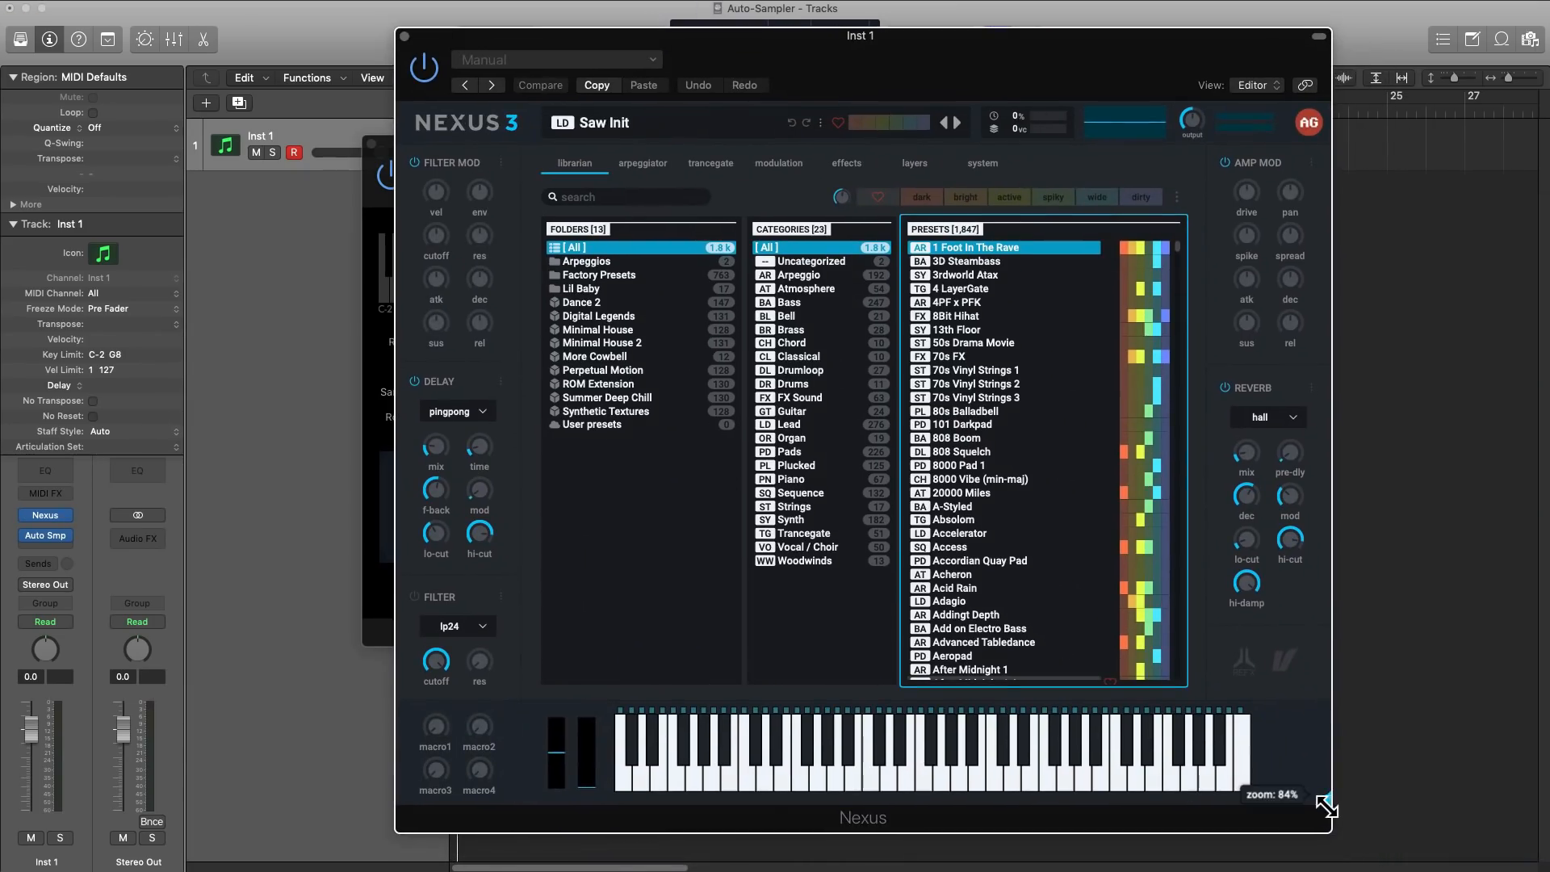
left_click_drag(1318, 802, 1221, 741)
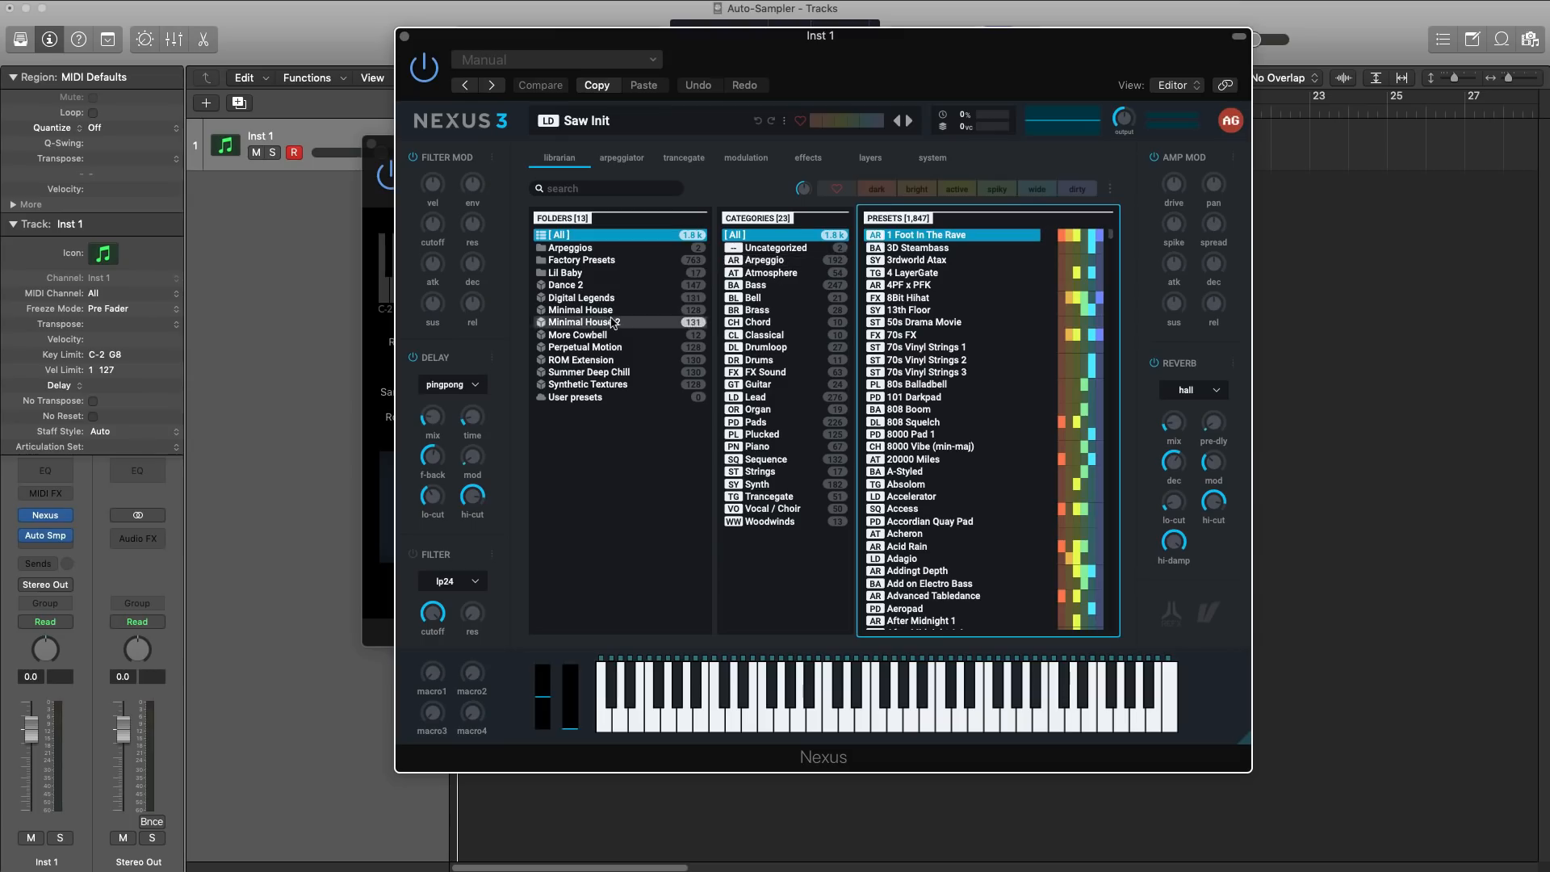
left_click(587, 275)
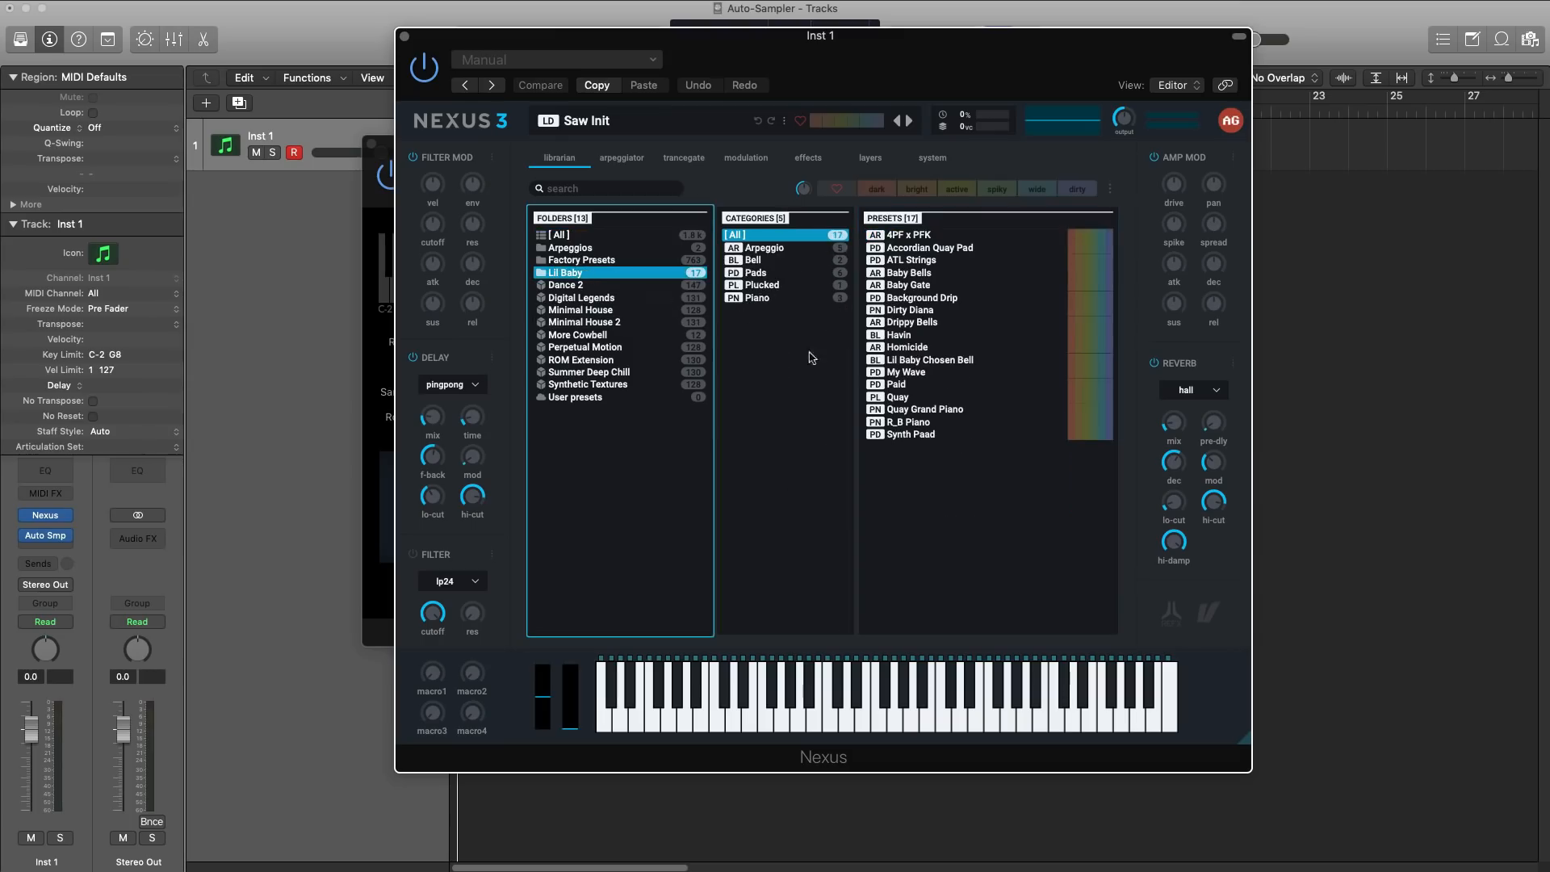
left_click(906, 410)
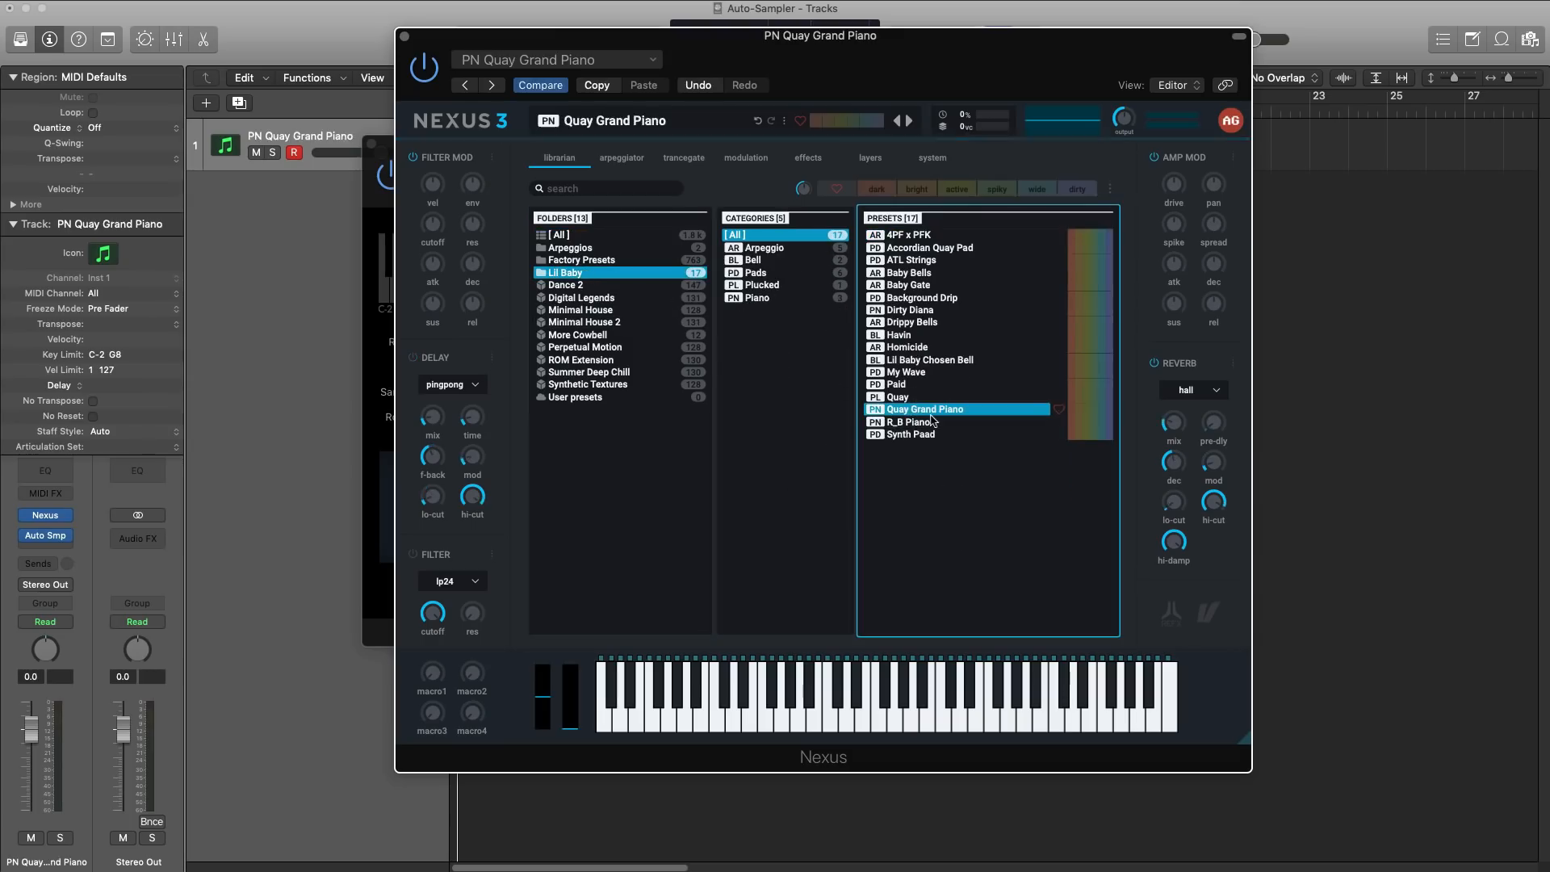
Audition the piano preset by playing several notes on the Nexus keyboard
left_click(856, 698)
mouse_move(857, 701)
left_mouse_down()
mouse_move(1059, 719)
mouse_move(706, 709)
left_mouse_up()
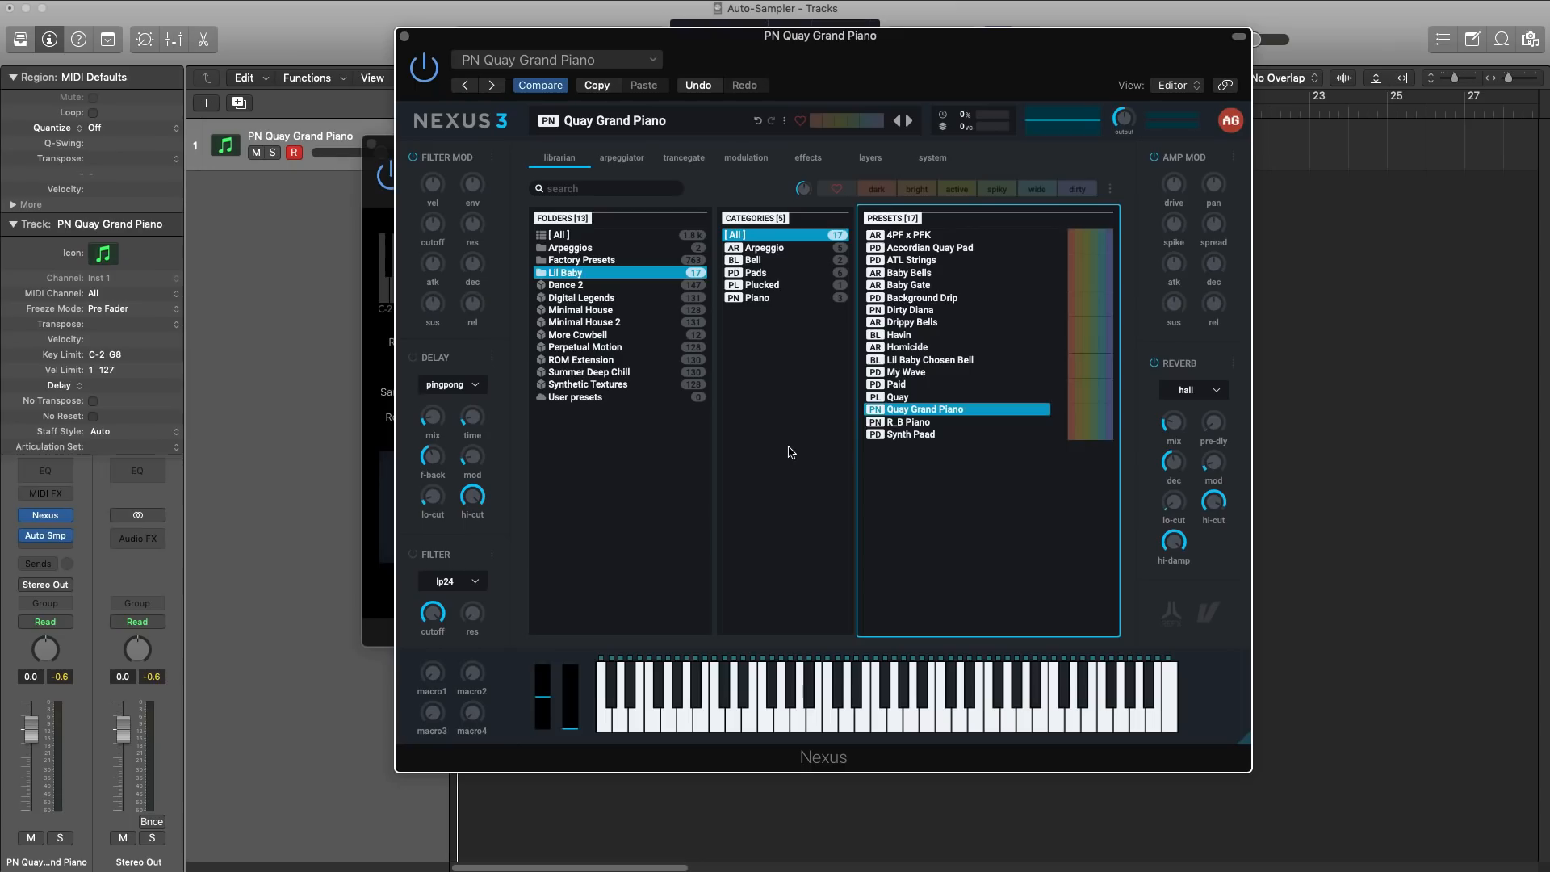
left_click(857, 715)
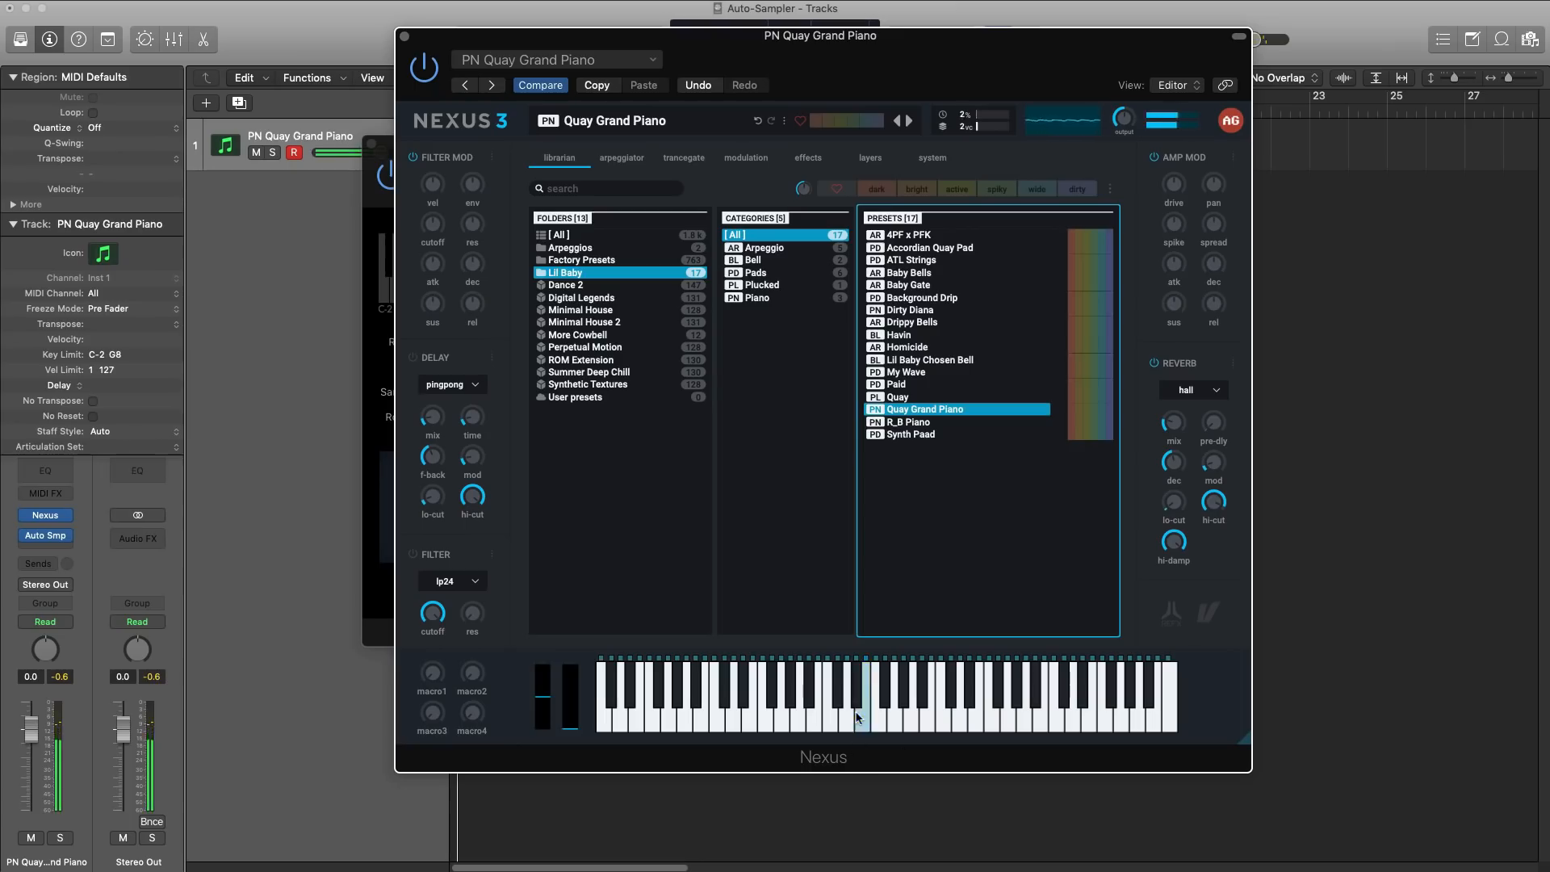
left_click(811, 725)
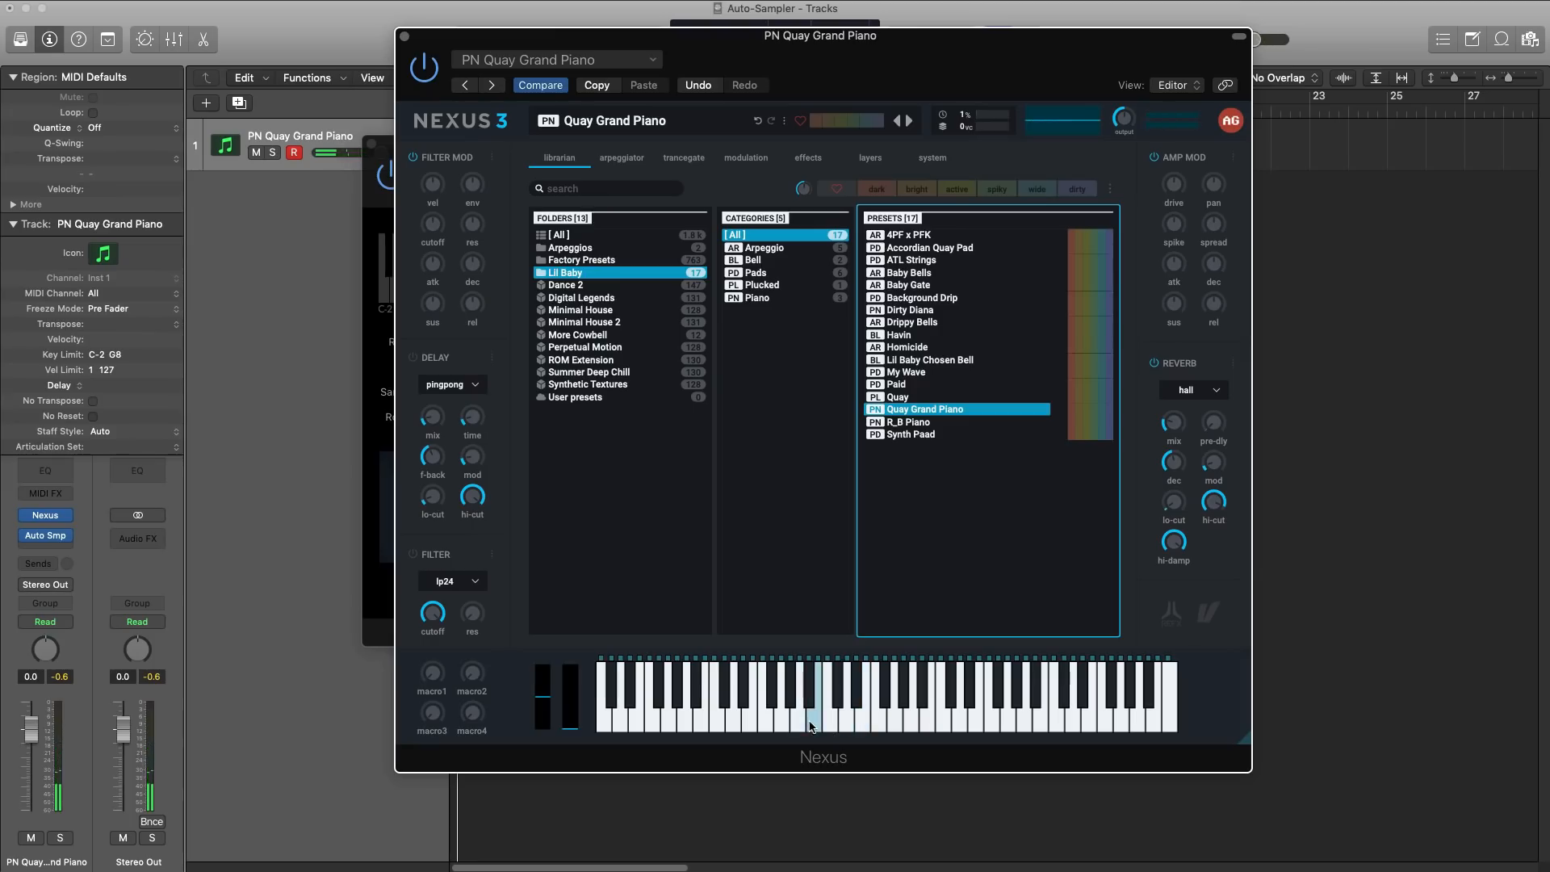
left_click(811, 725)
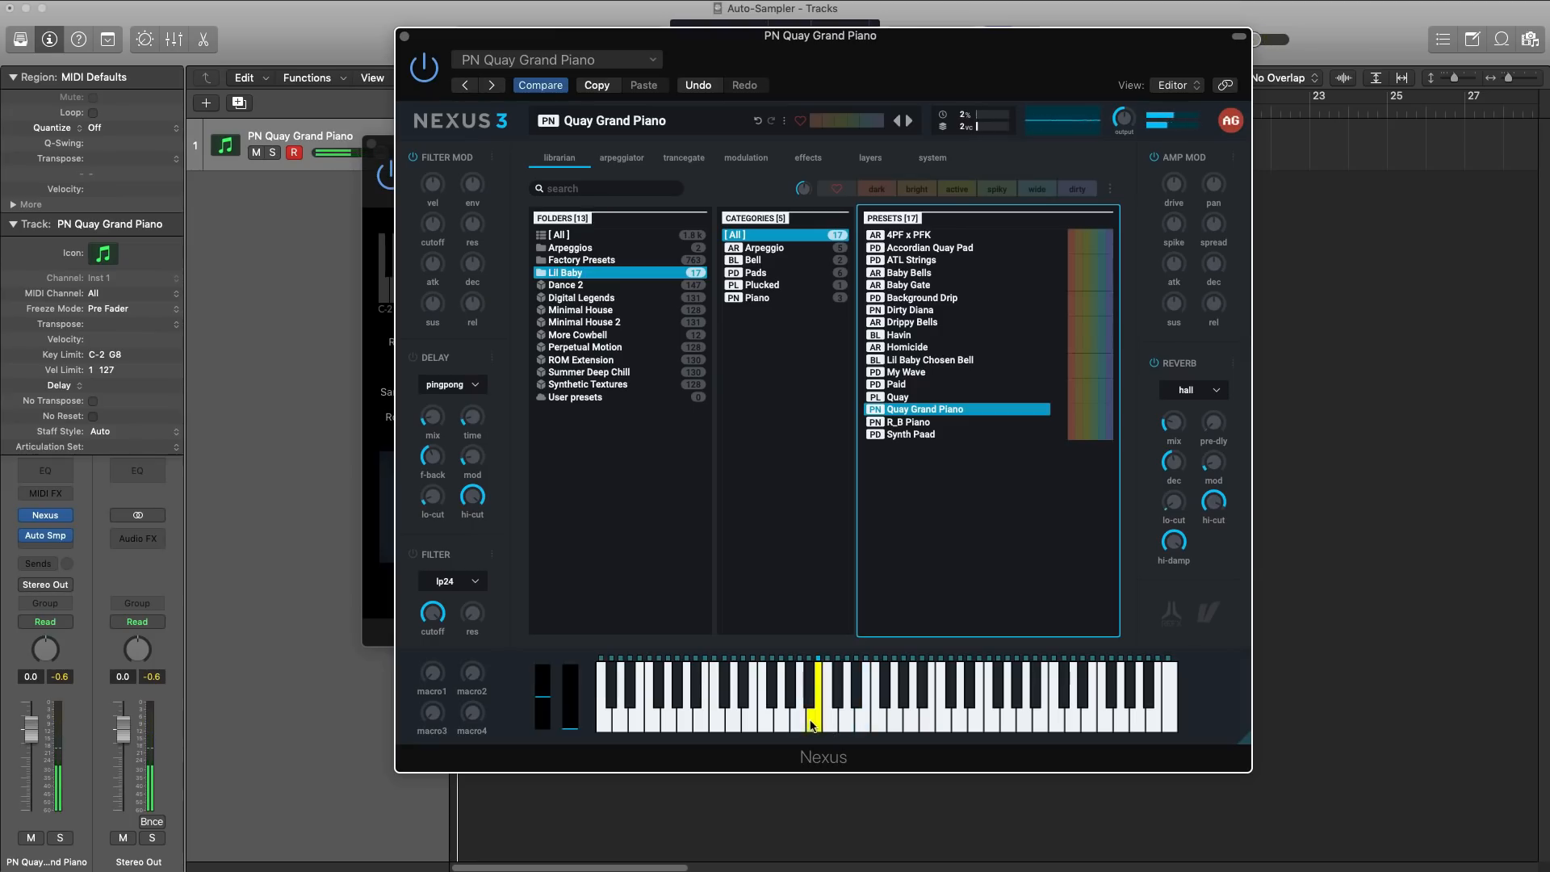
left_click(829, 720)
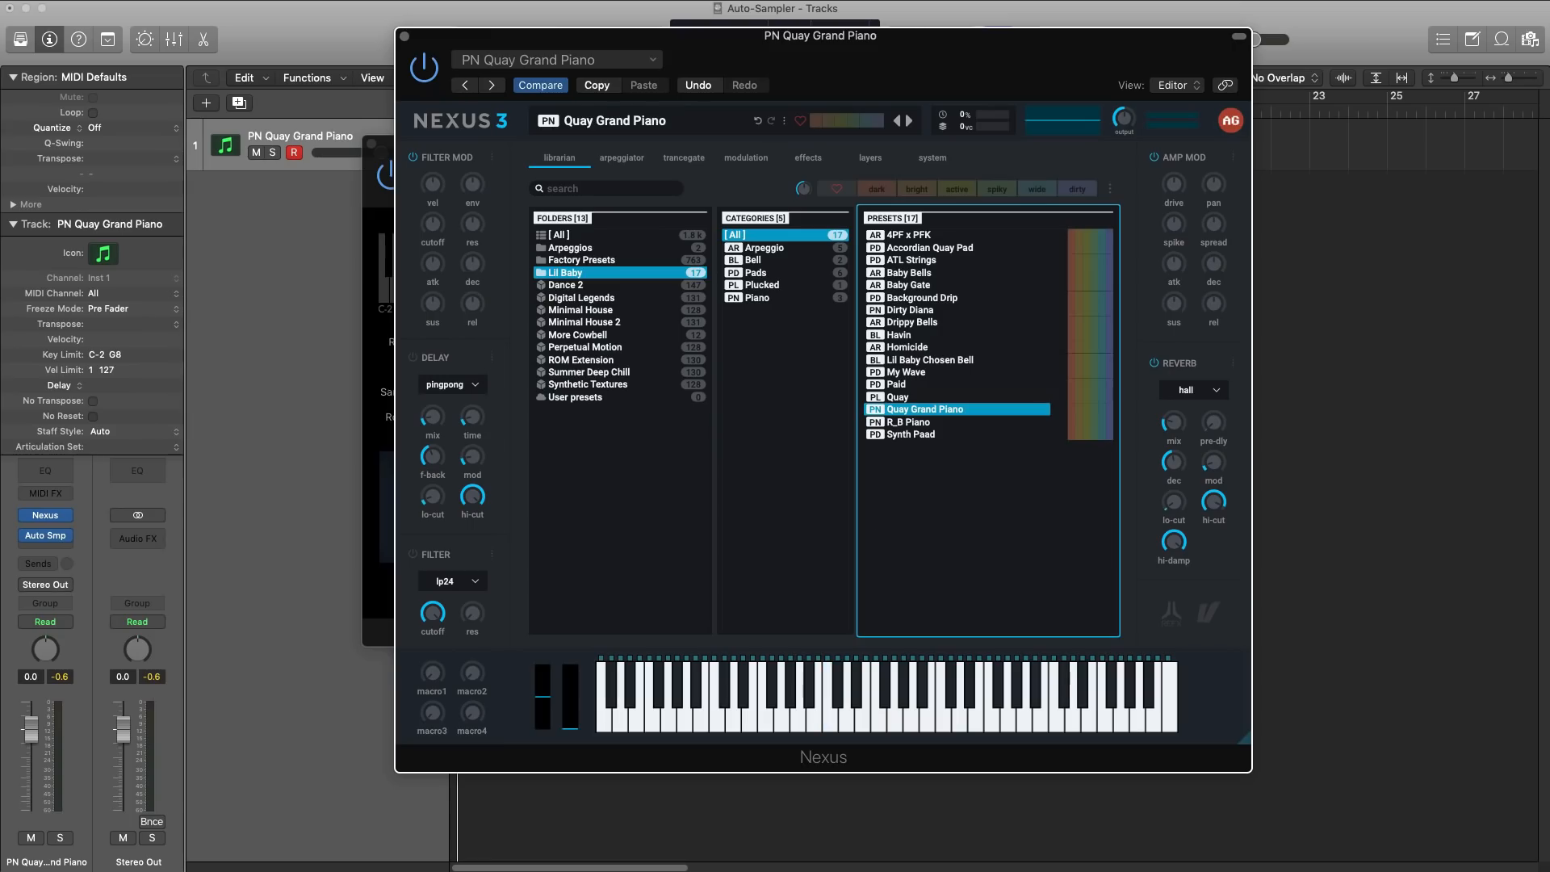
Rearrange the Nexus and Auto Sampler windows so the sampling settings and the Nexus keyboard are both accessible, keeping the C1 to B5 note range
left_click_drag(948, 50, 1422, 65)
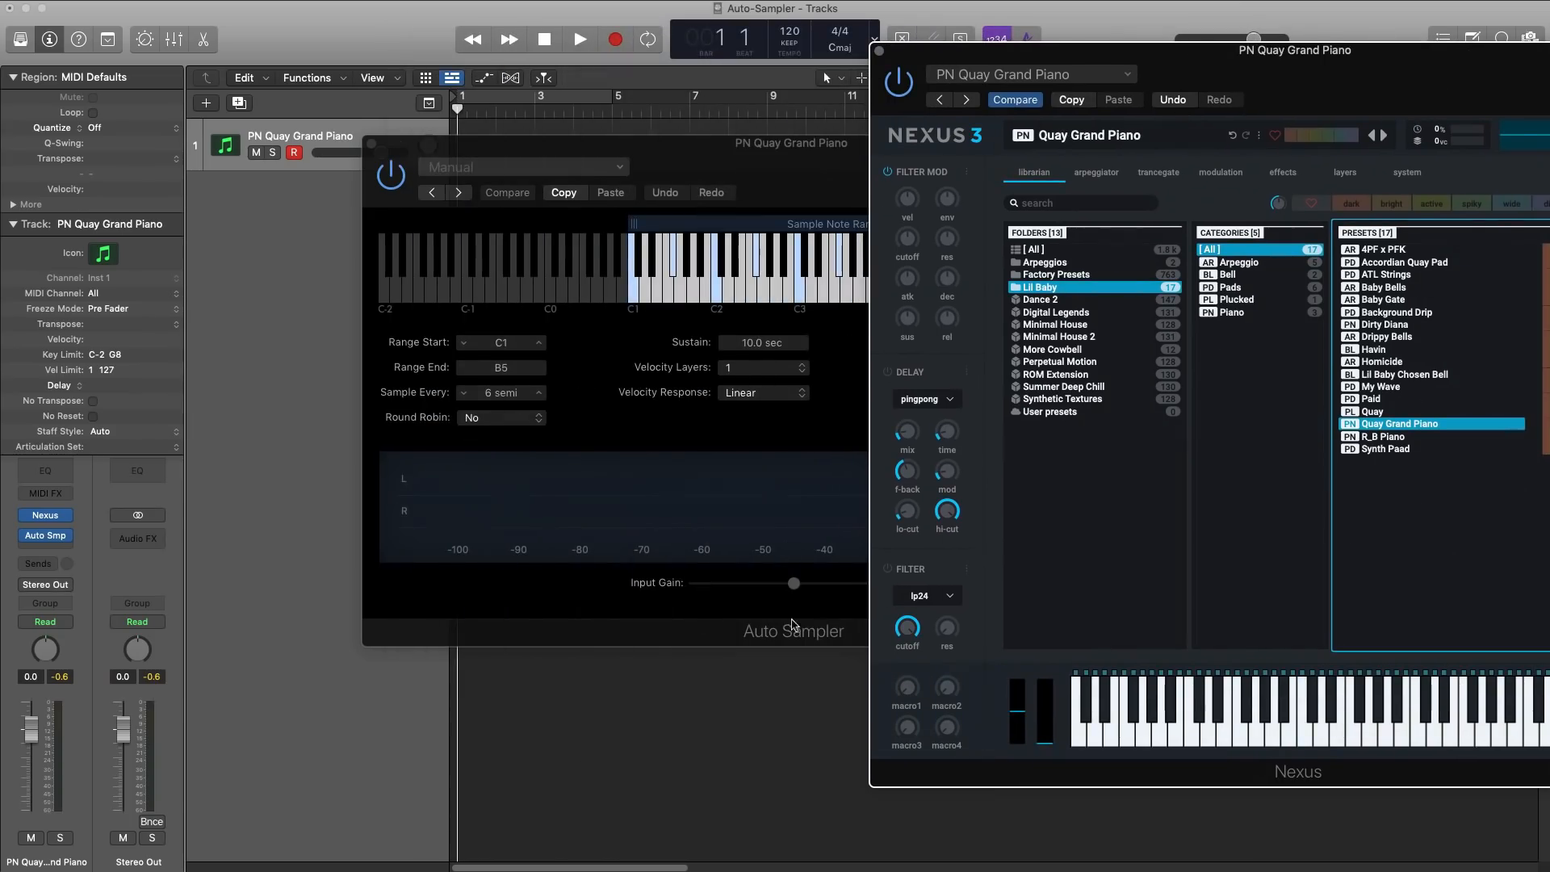
left_click_drag(817, 175, 755, 183)
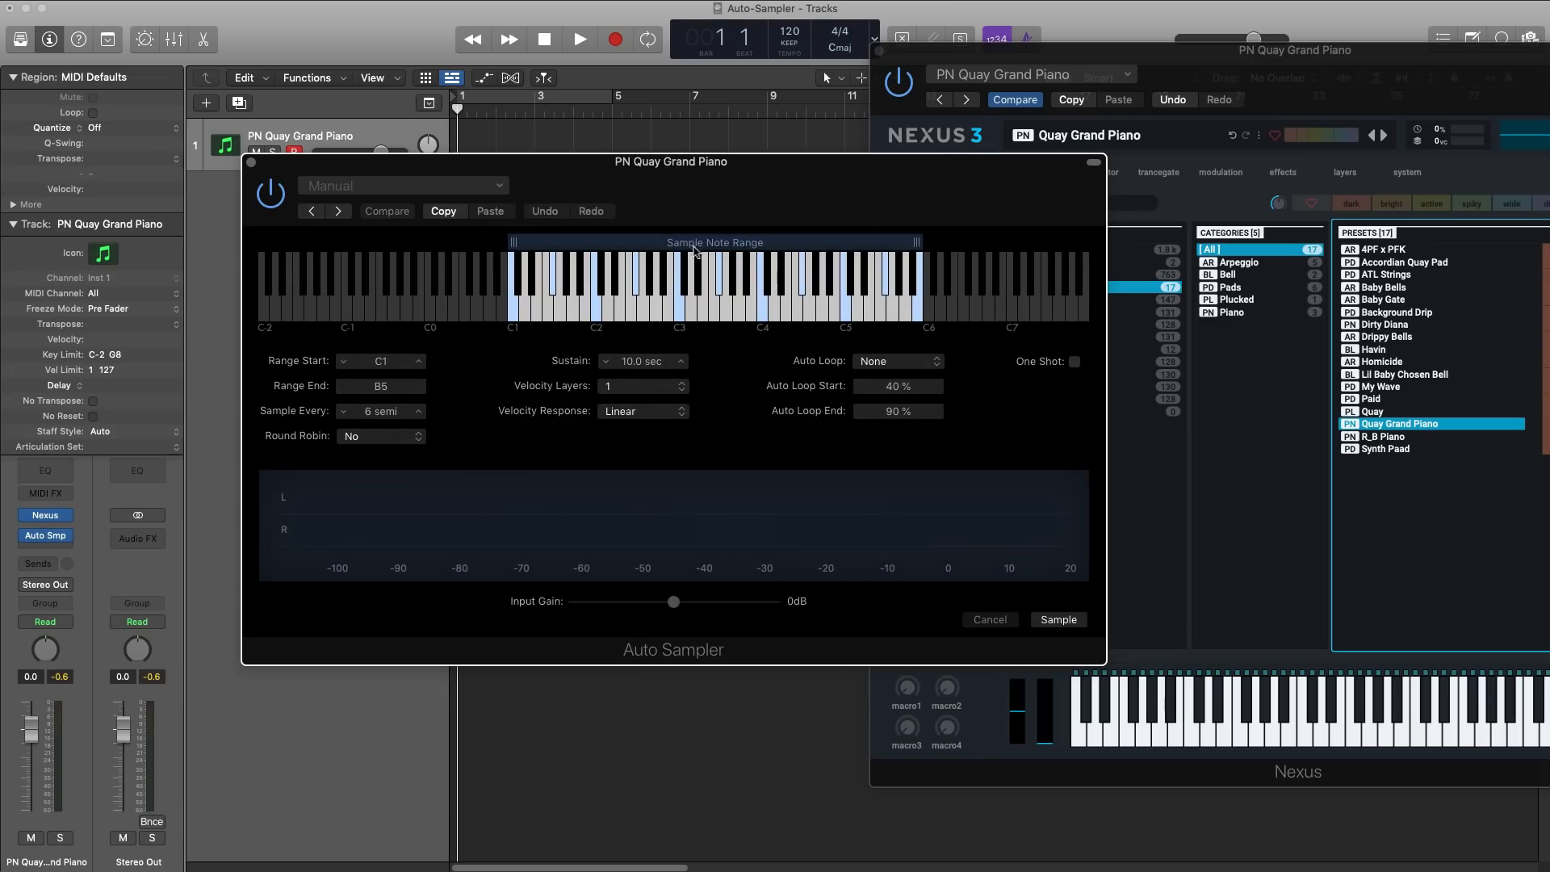
left_click_drag(673, 242, 711, 265)
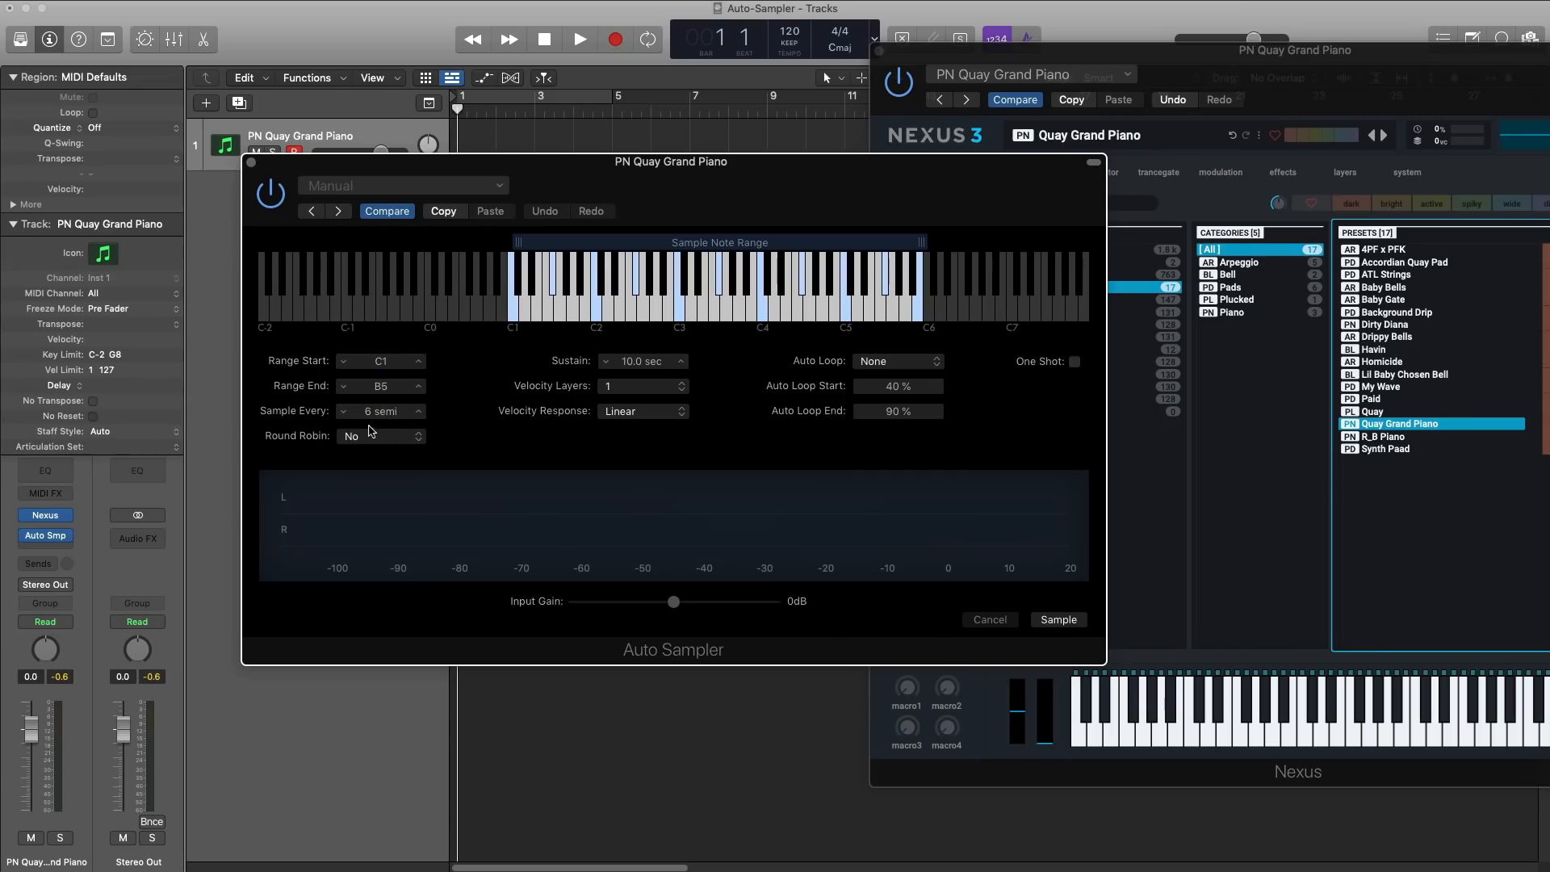
Play a few neighbouring low notes in Nexus to compare their sound before choosing a sampling interval
left_click(1186, 737)
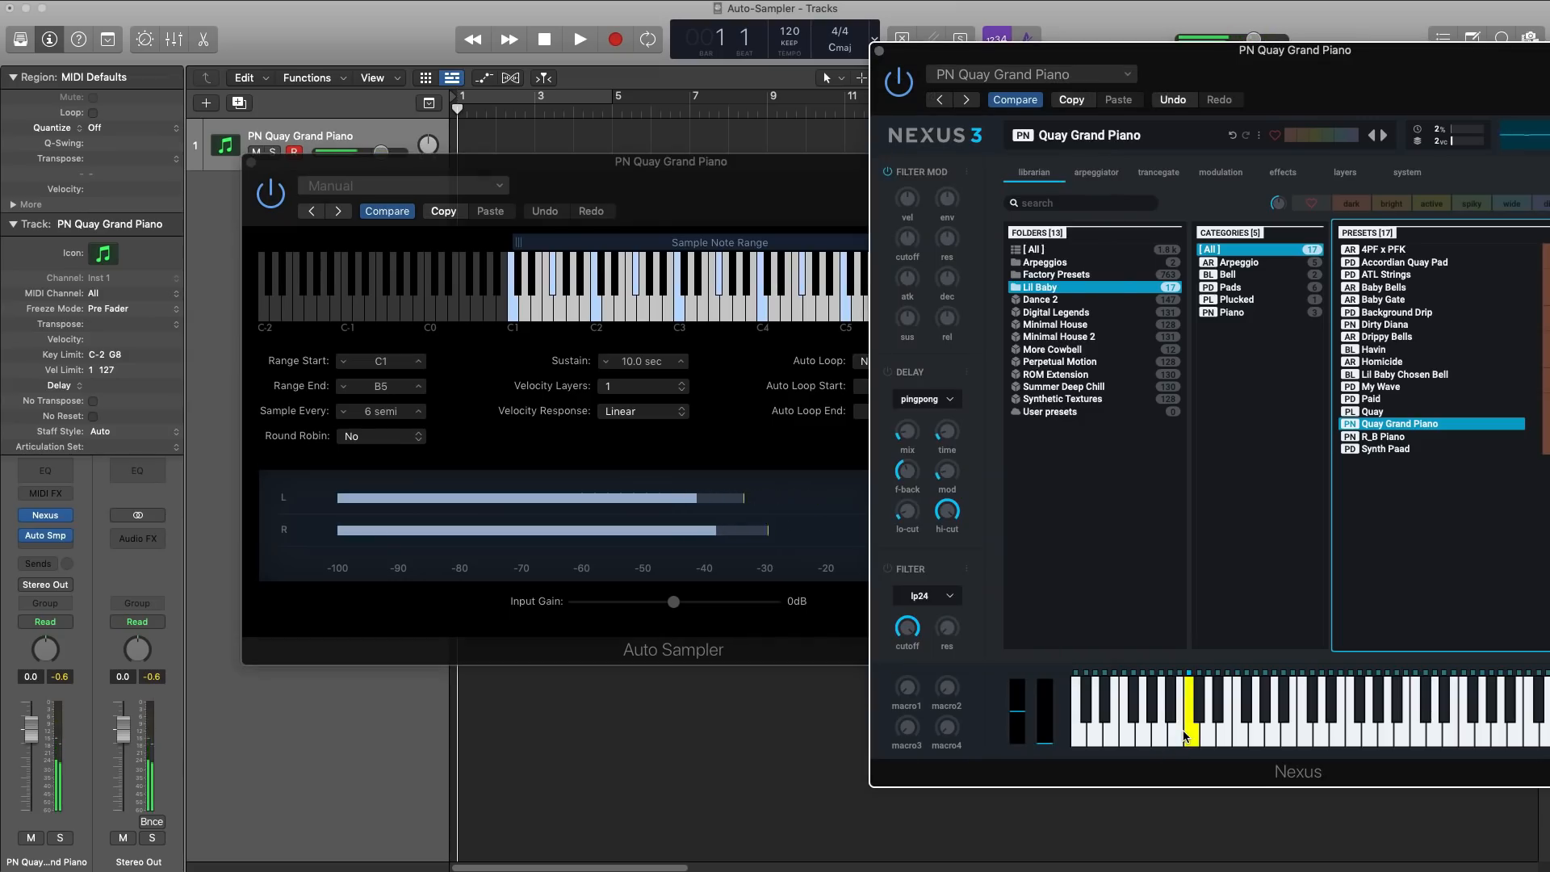
left_click(1219, 719)
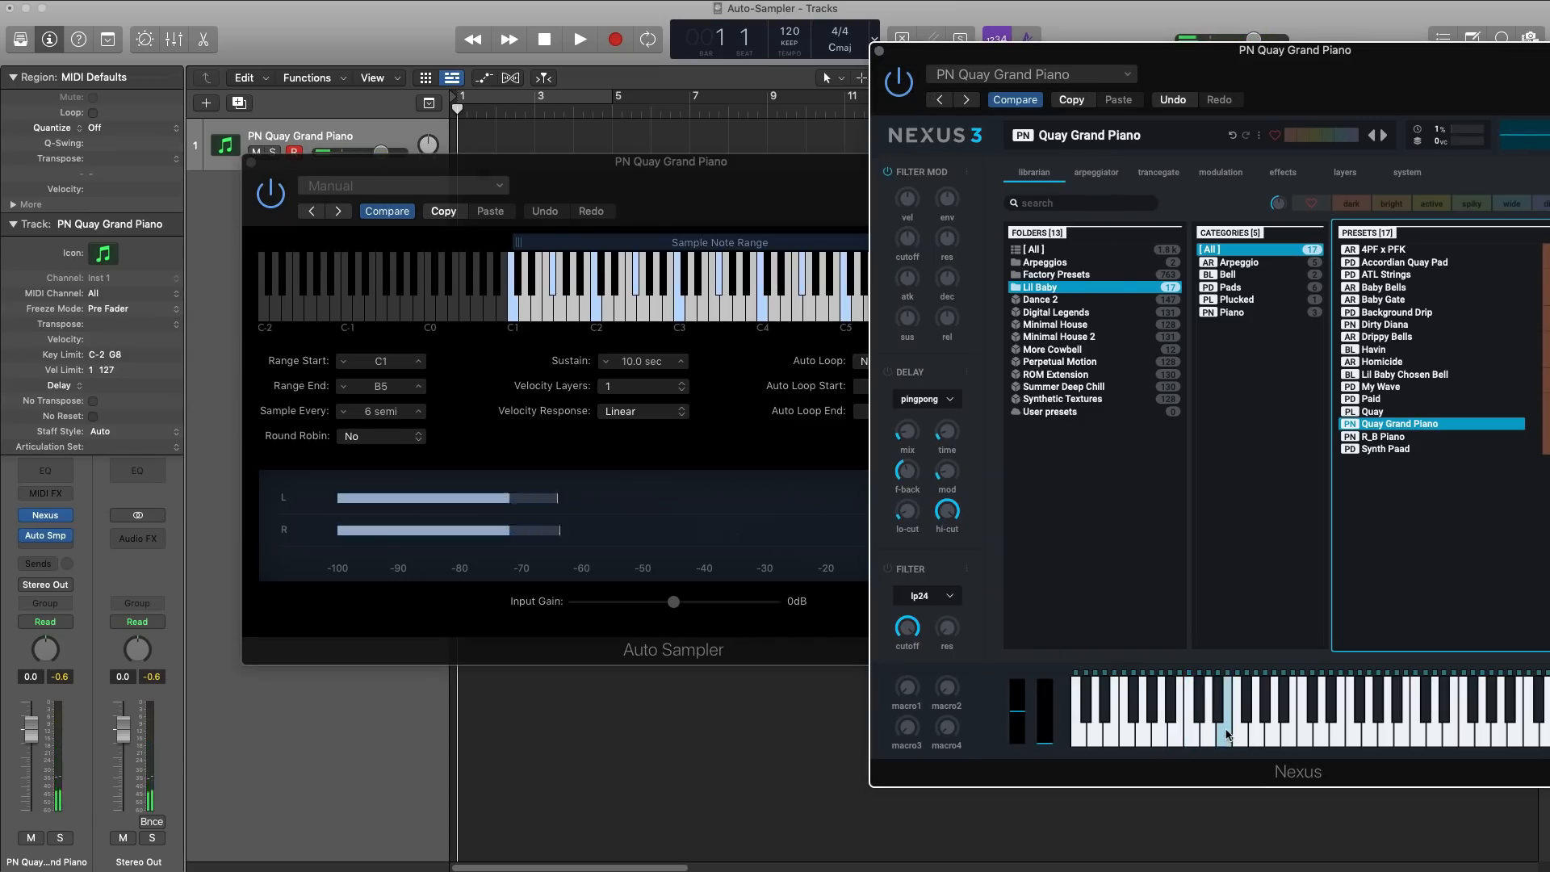
left_click(1196, 717)
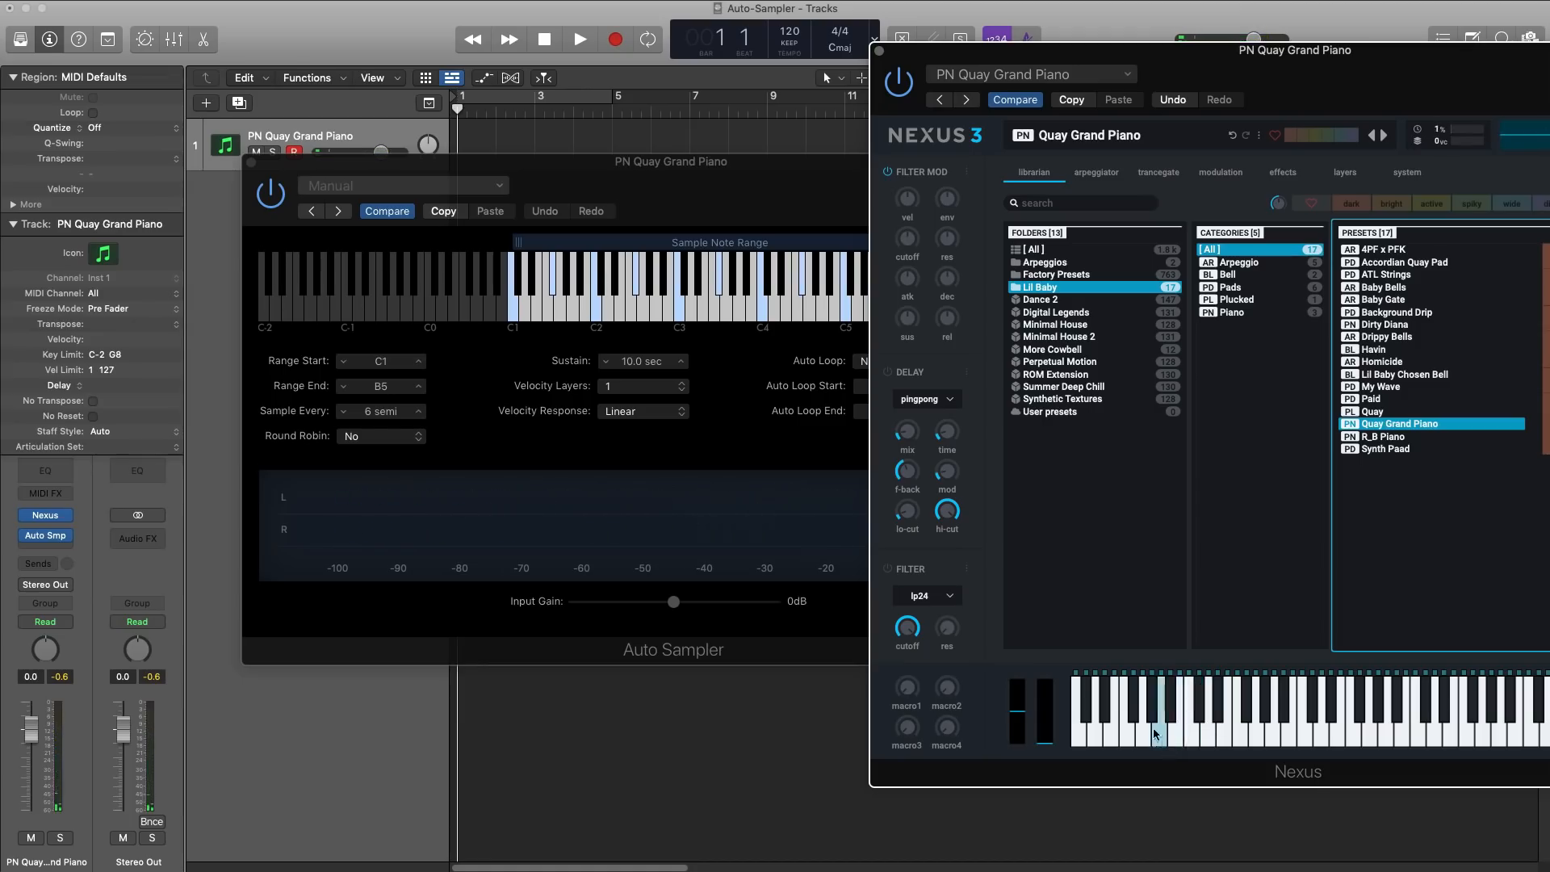
Set the Auto Sampler to sample every 1 semitone
double_click(389, 413)
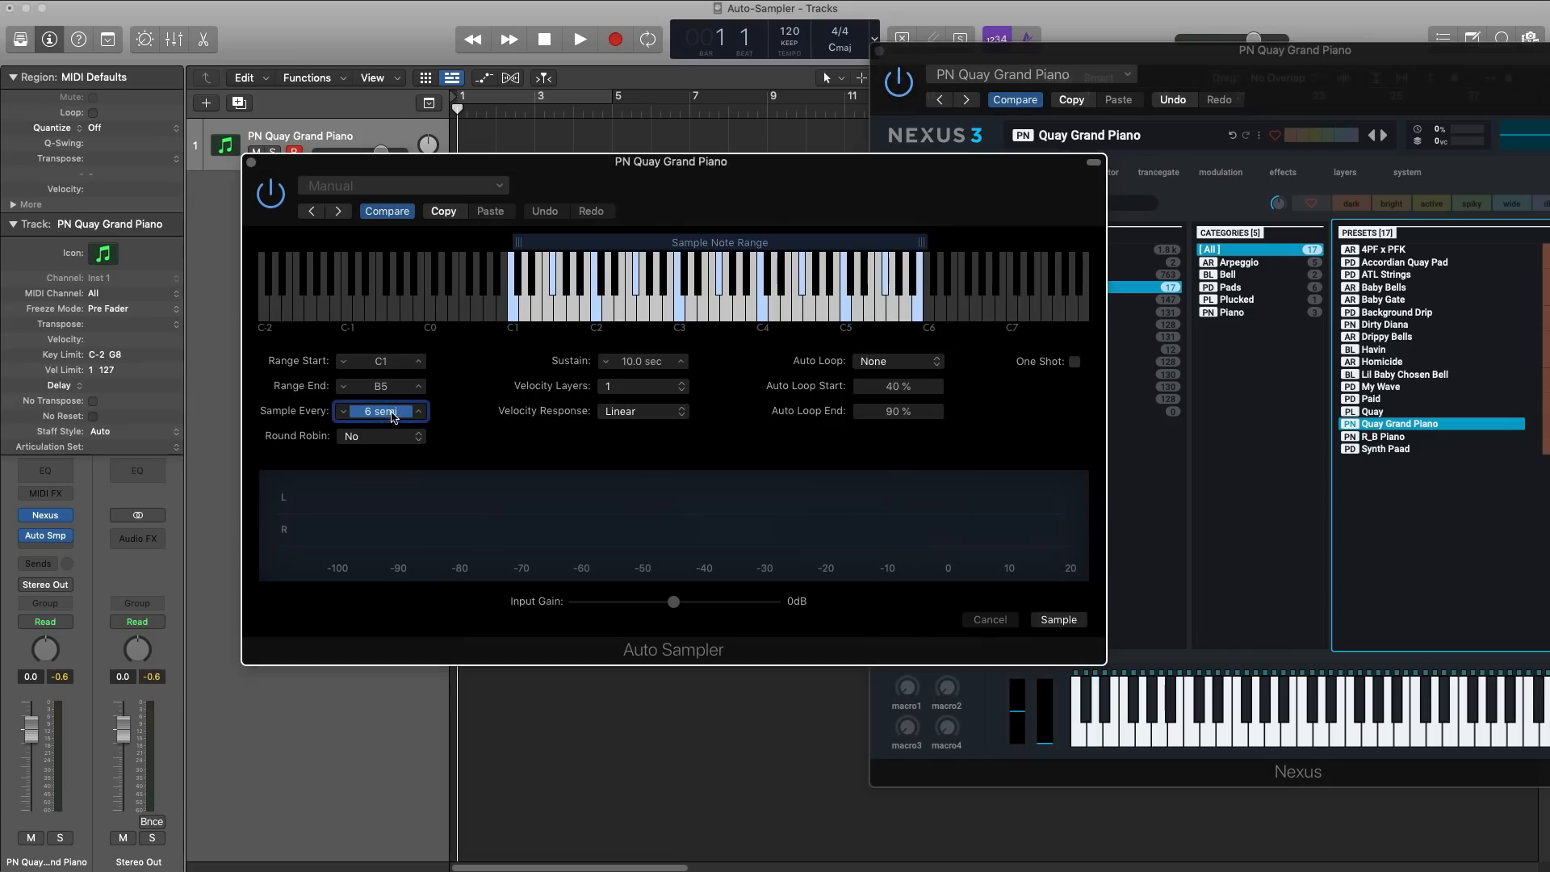
type("1")
key("Return")
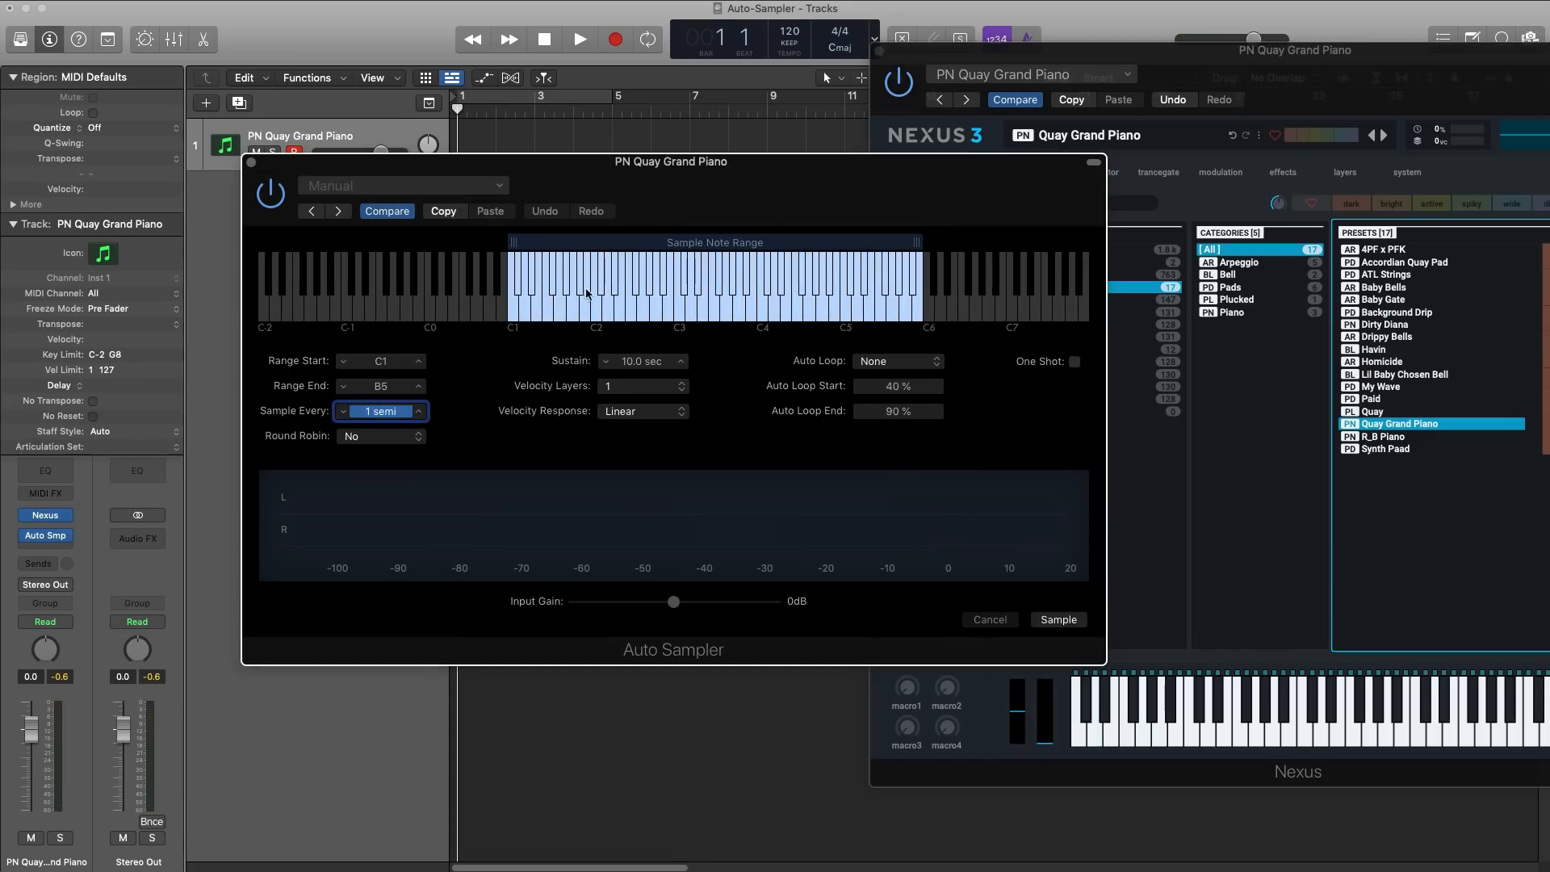
Audition individual notes across the sample range on the Auto Sampler keyboard, from C1 up to the fifth octave
left_click(513, 309)
left_click(525, 307)
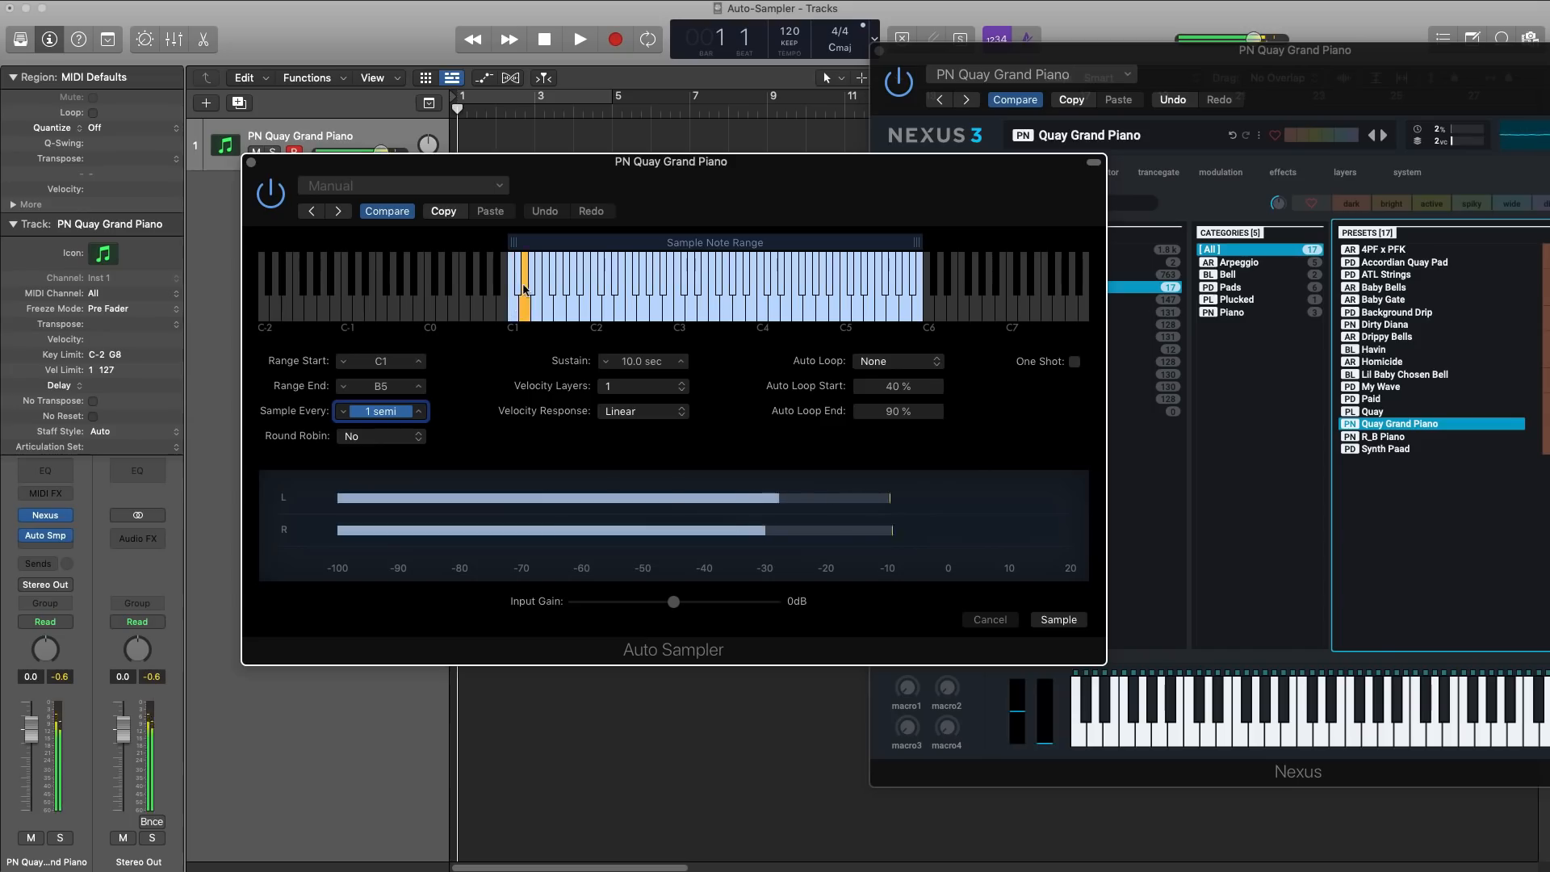
left_click(526, 306)
left_click(536, 305)
left_click(560, 304)
left_click(599, 308)
left_click(773, 311)
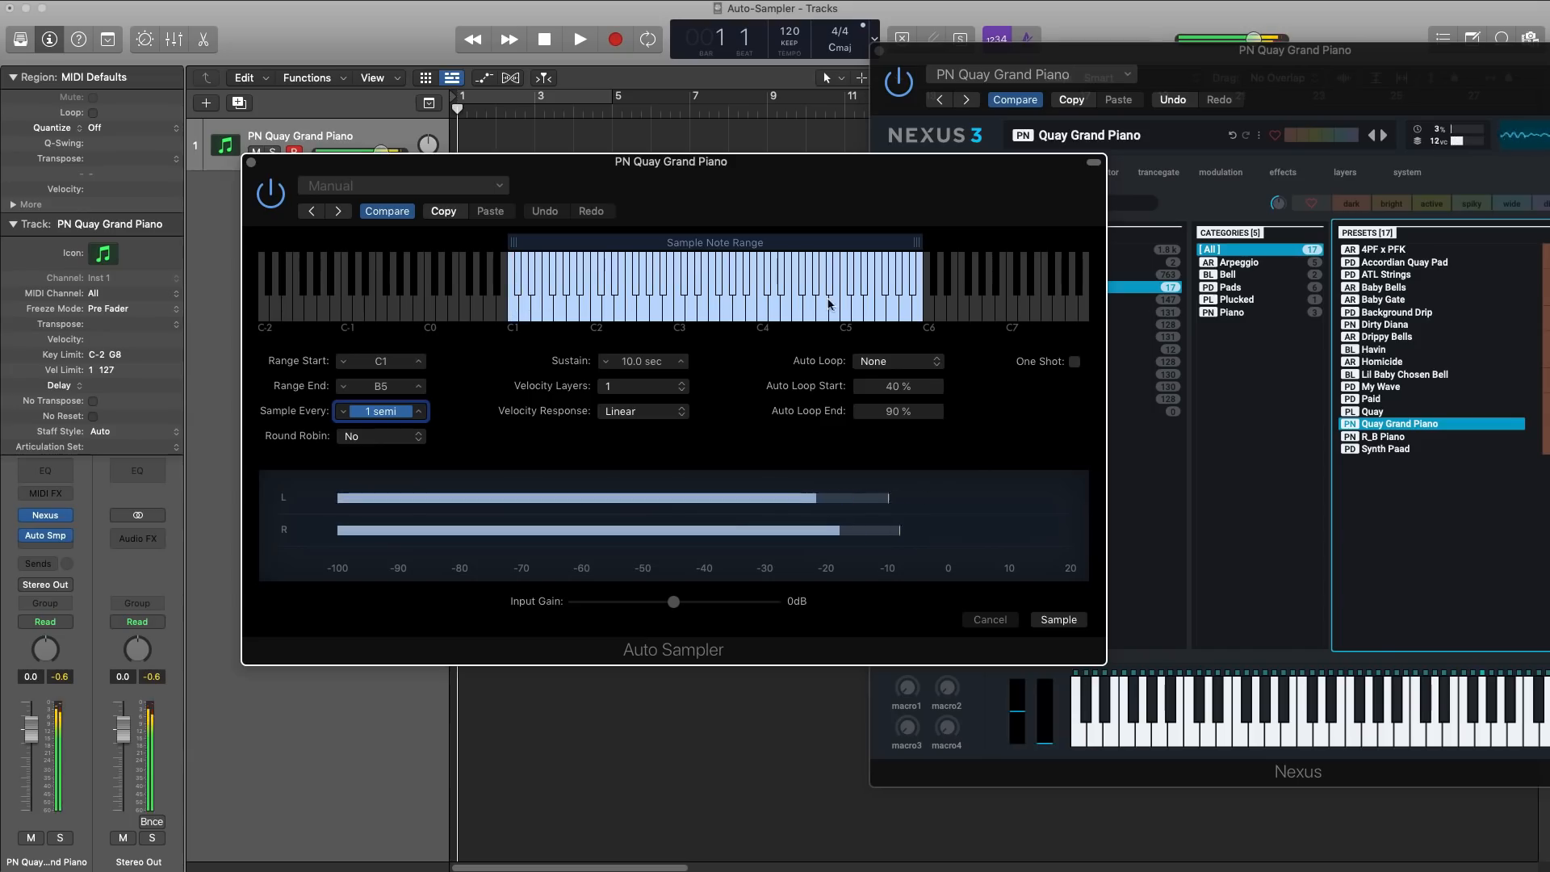
left_click(869, 312)
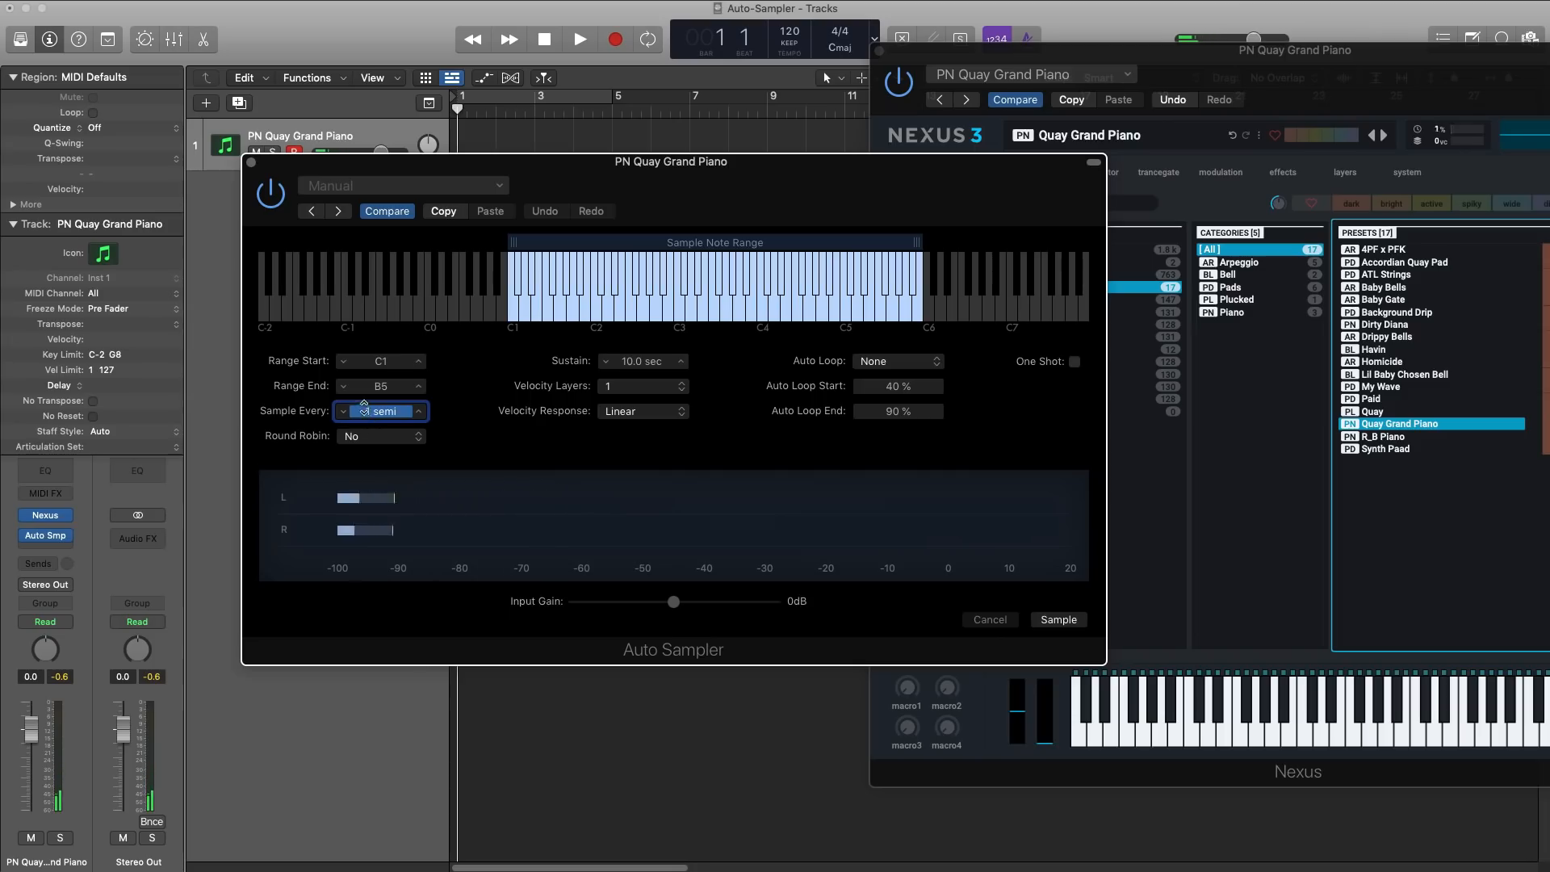
Set the Auto Sampler to sample every 5 semitones
type("4")
key("Return")
left_click_drag(380, 411, 380, 406)
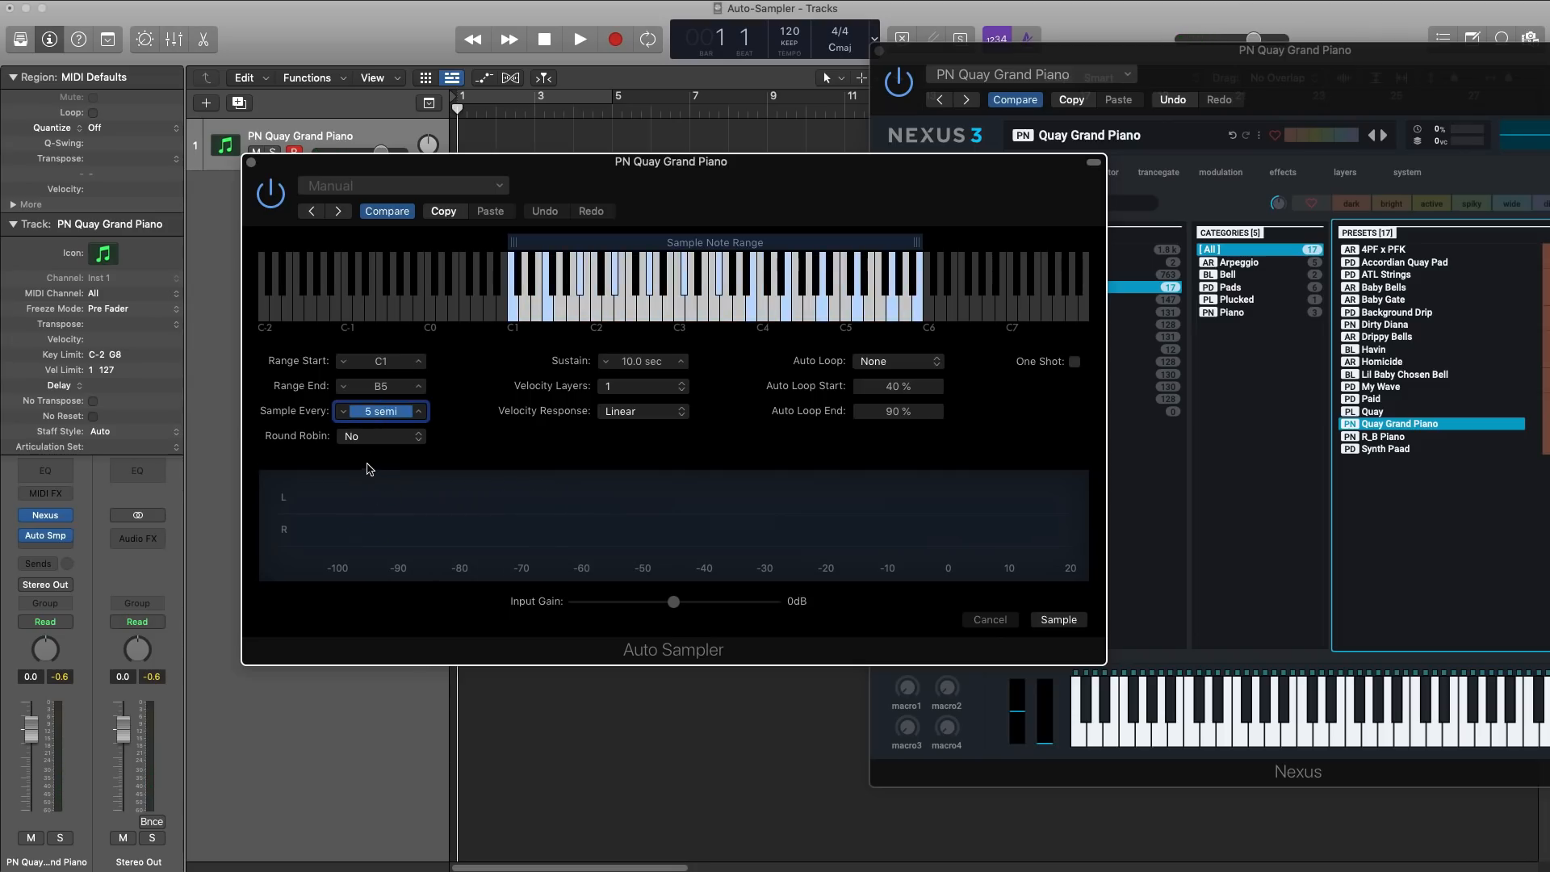
Audition the first three highlighted sample notes on the Auto Sampler keyboard, starting from C1
left_click(513, 311)
left_click(546, 312)
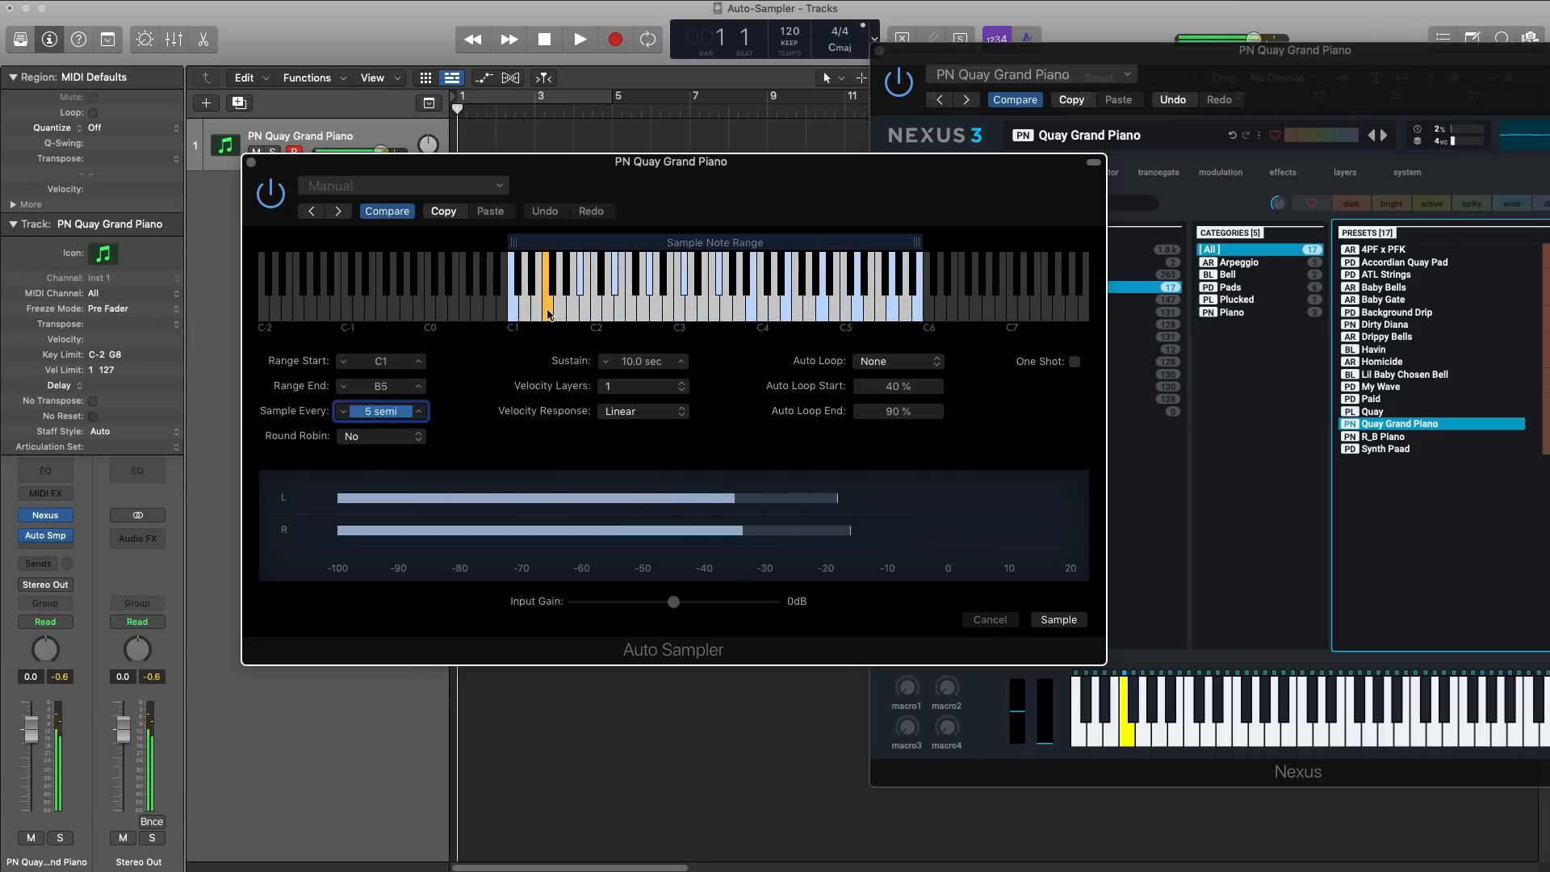
left_click(579, 282)
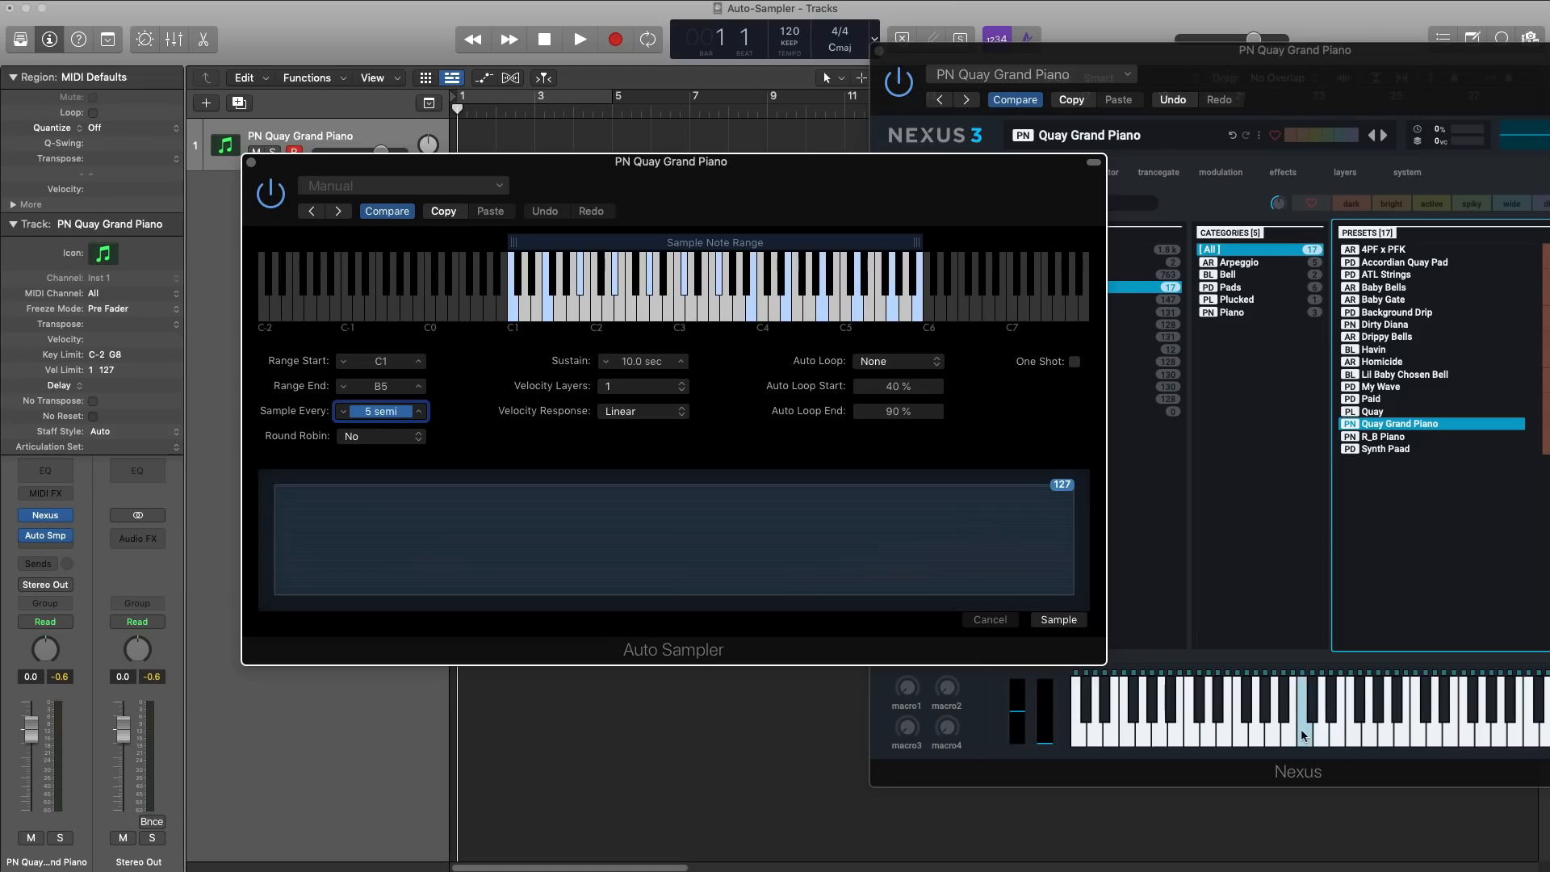
Set the sample sustain to 7.0 sec, playing a sustained note in Nexus to judge how long it rings
left_click(1304, 735)
left_click(1305, 735)
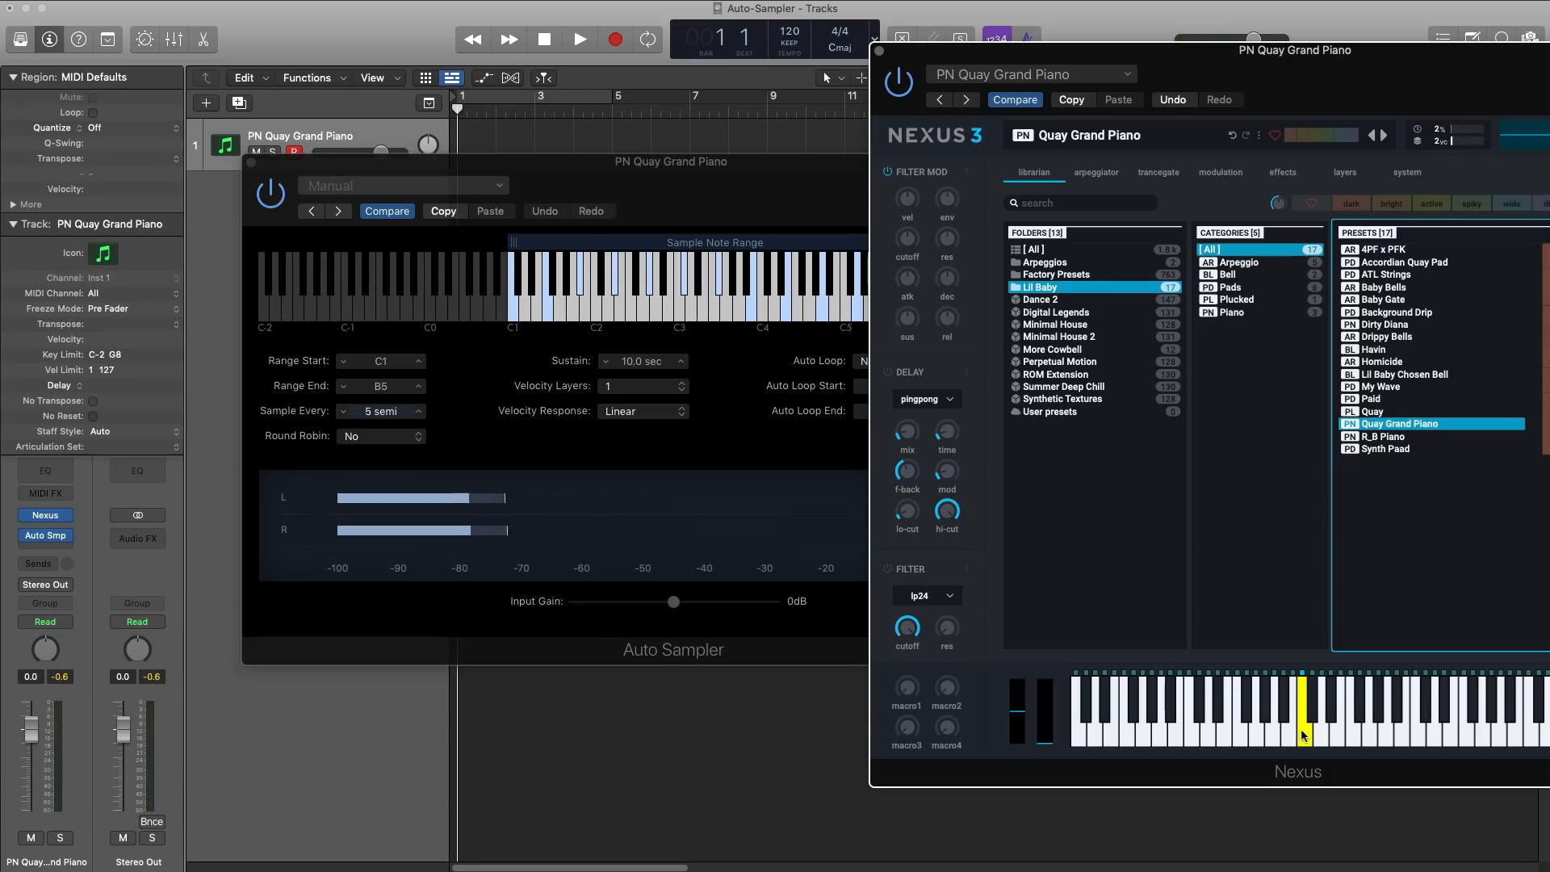
left_click_drag(1303, 734, 1303, 735)
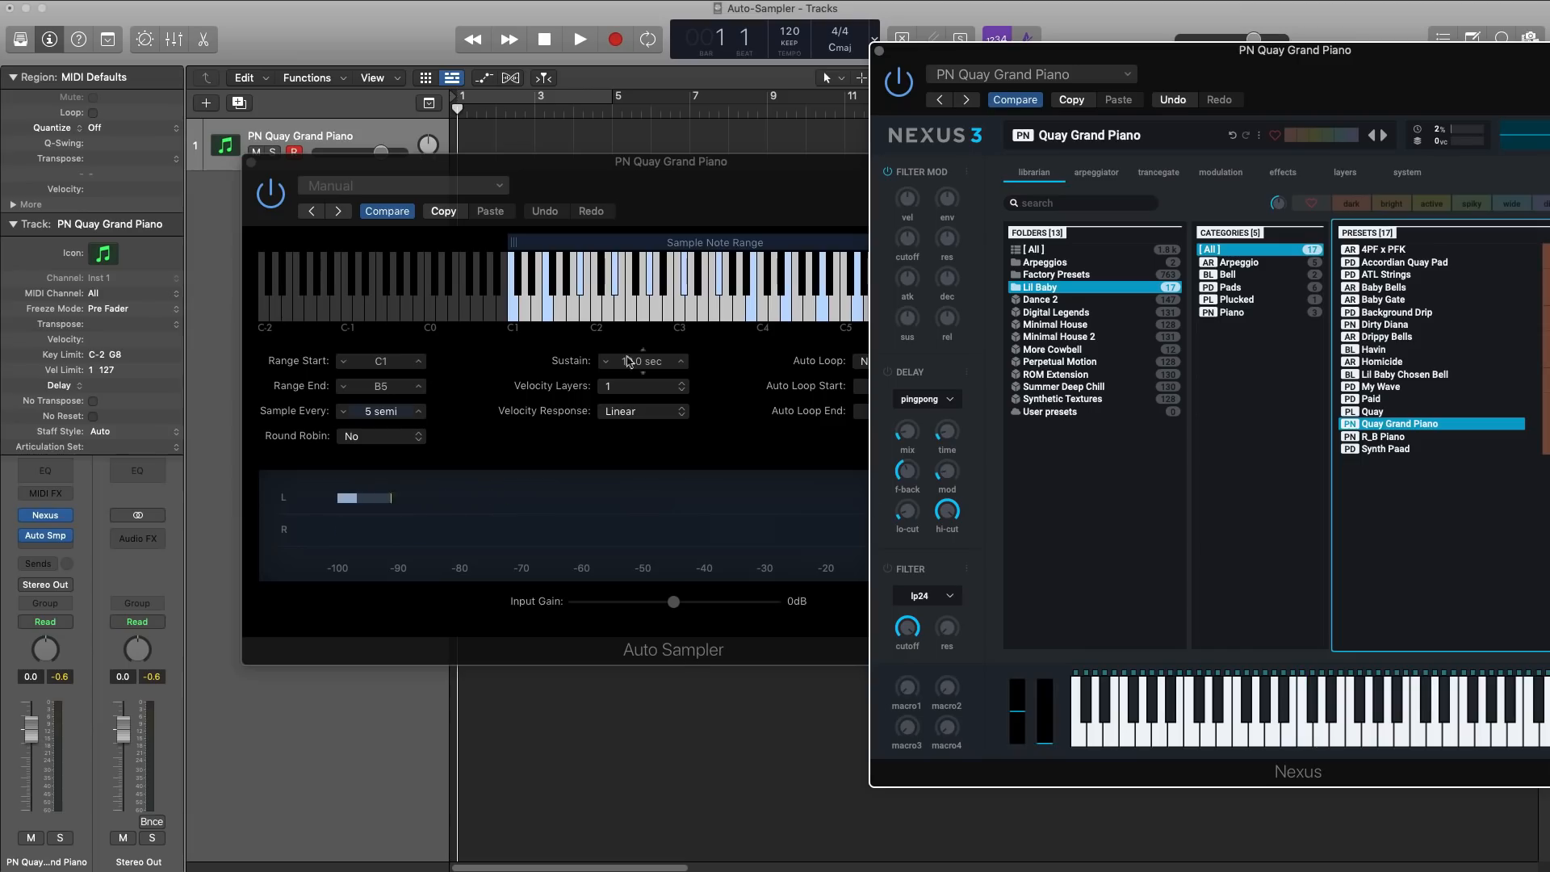
left_click_drag(628, 365, 629, 371)
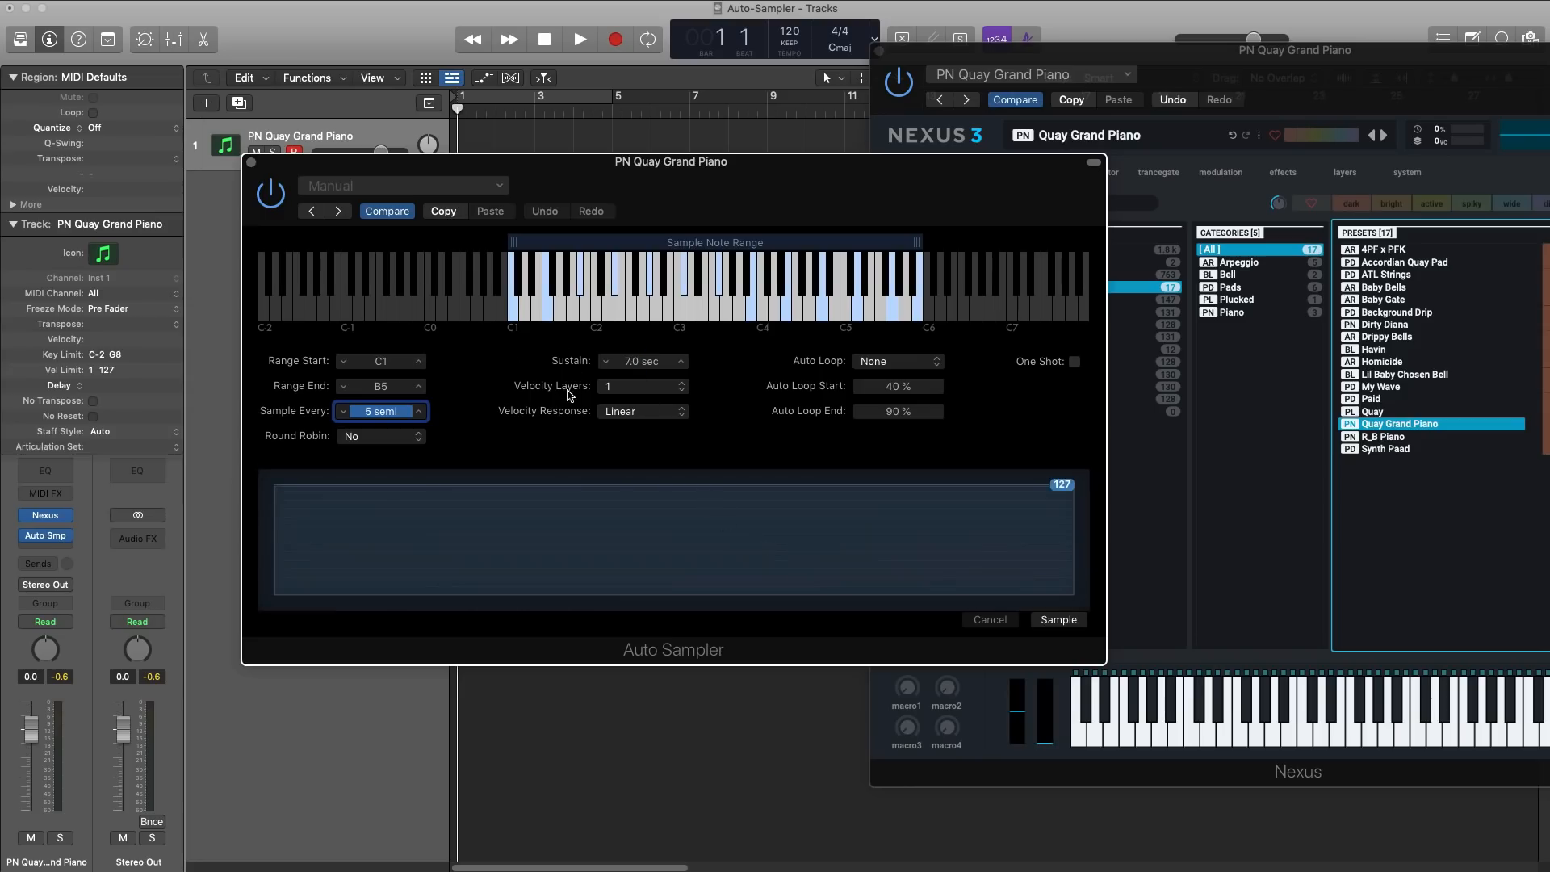
left_click(1302, 728)
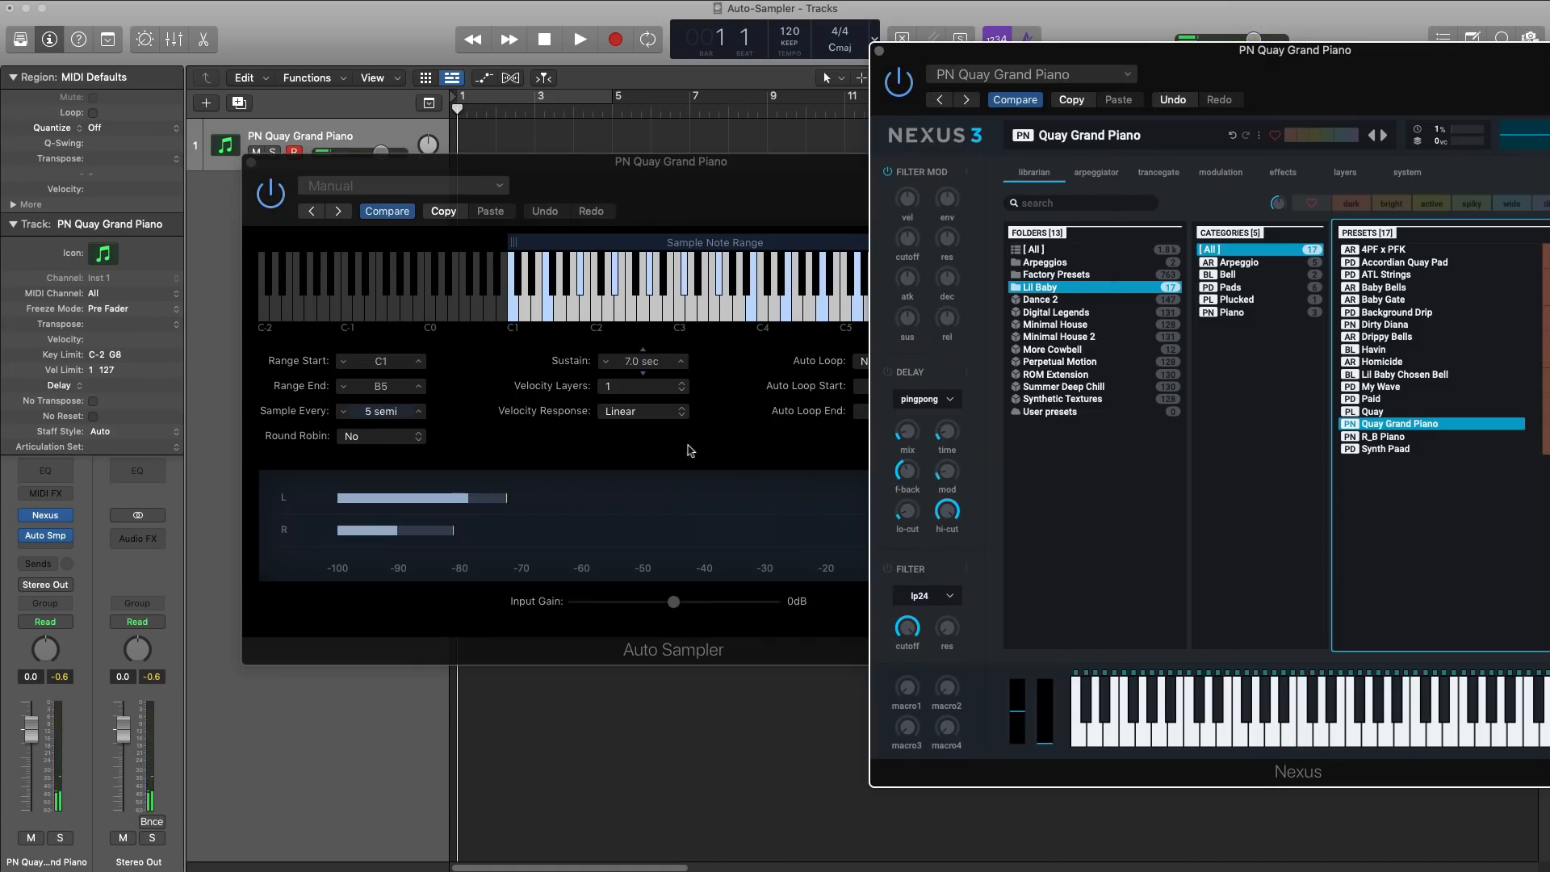
Set three velocity layers and customize their response, with the lowest layer at 24 and the middle layer at 83
left_click(643, 386)
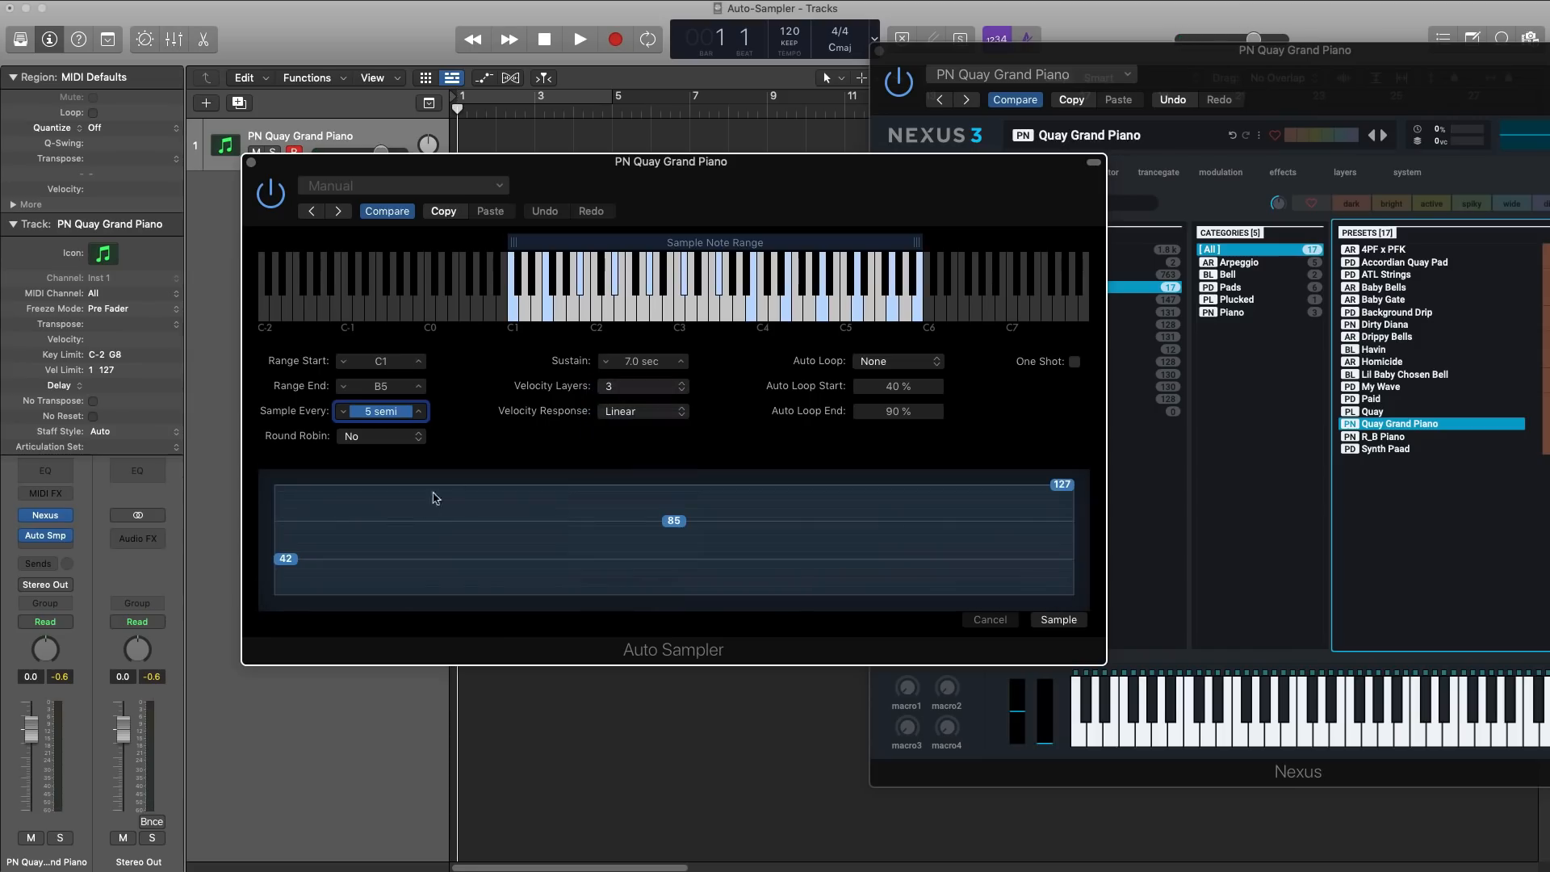
left_click_drag(293, 560, 289, 564)
left_click_drag(665, 521, 665, 524)
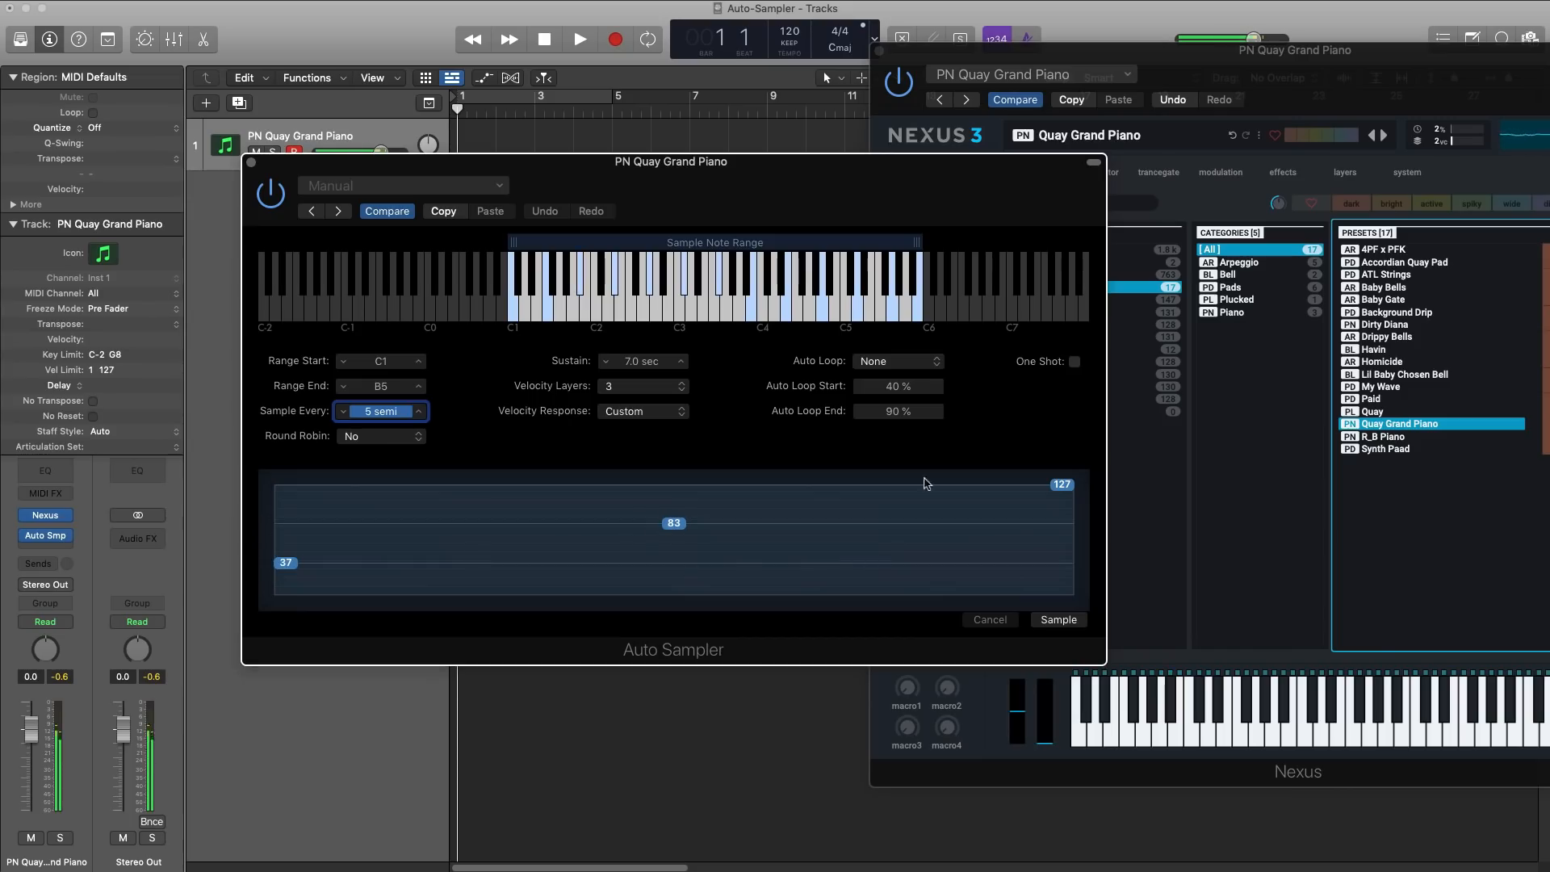
left_click(1063, 484)
left_click(678, 526)
left_click_drag(291, 567, 287, 577)
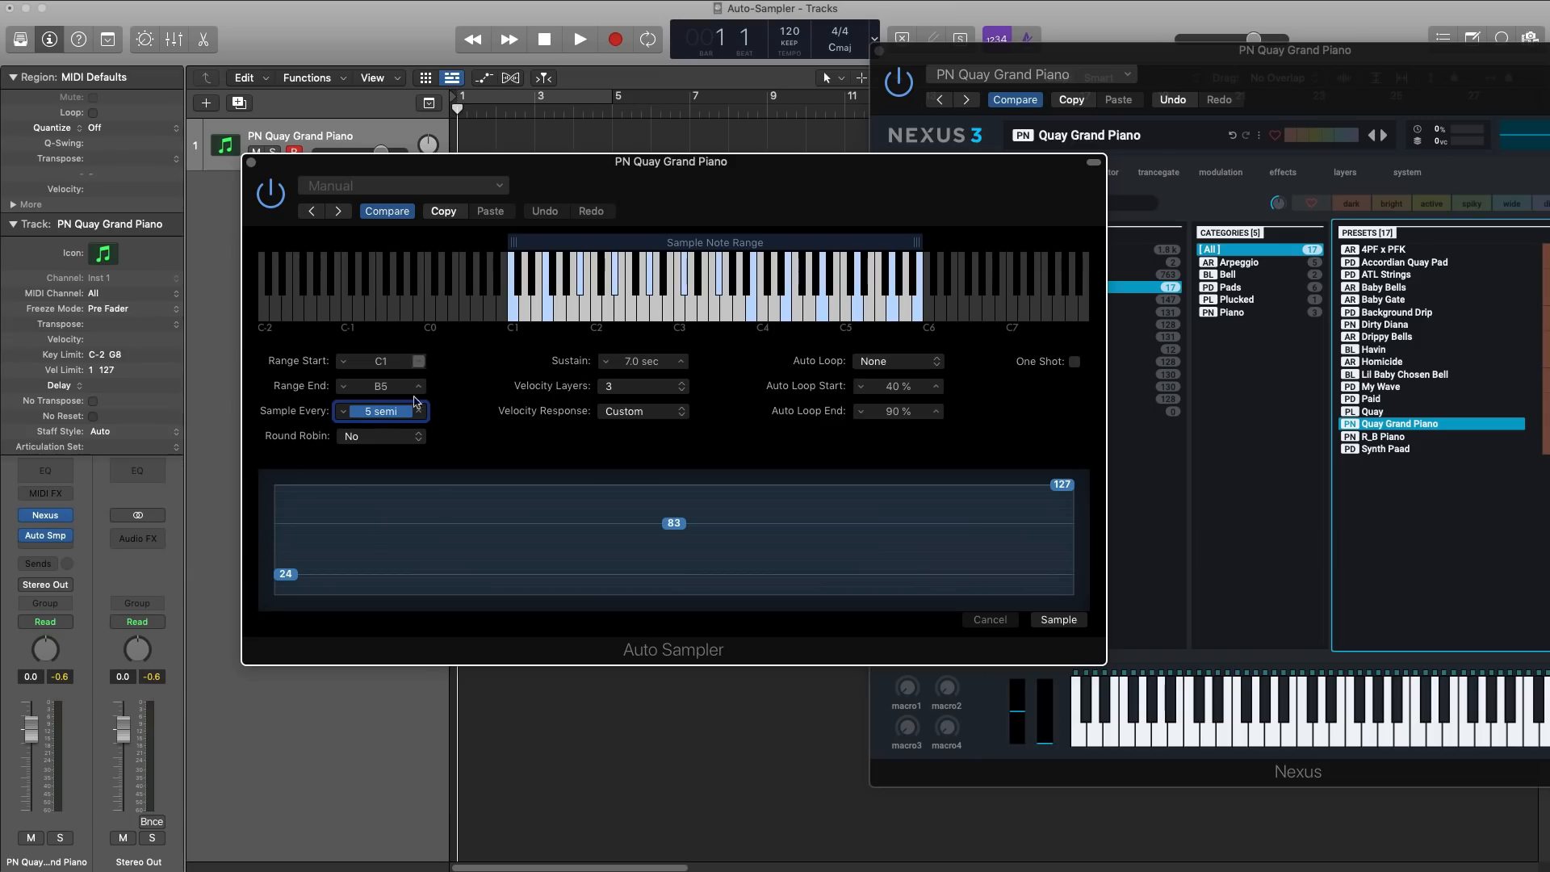
Sample the instrument as Piano.exs in the Auto Sampled folder, and close the Auto Sampler when sampling is done
left_click(1061, 622)
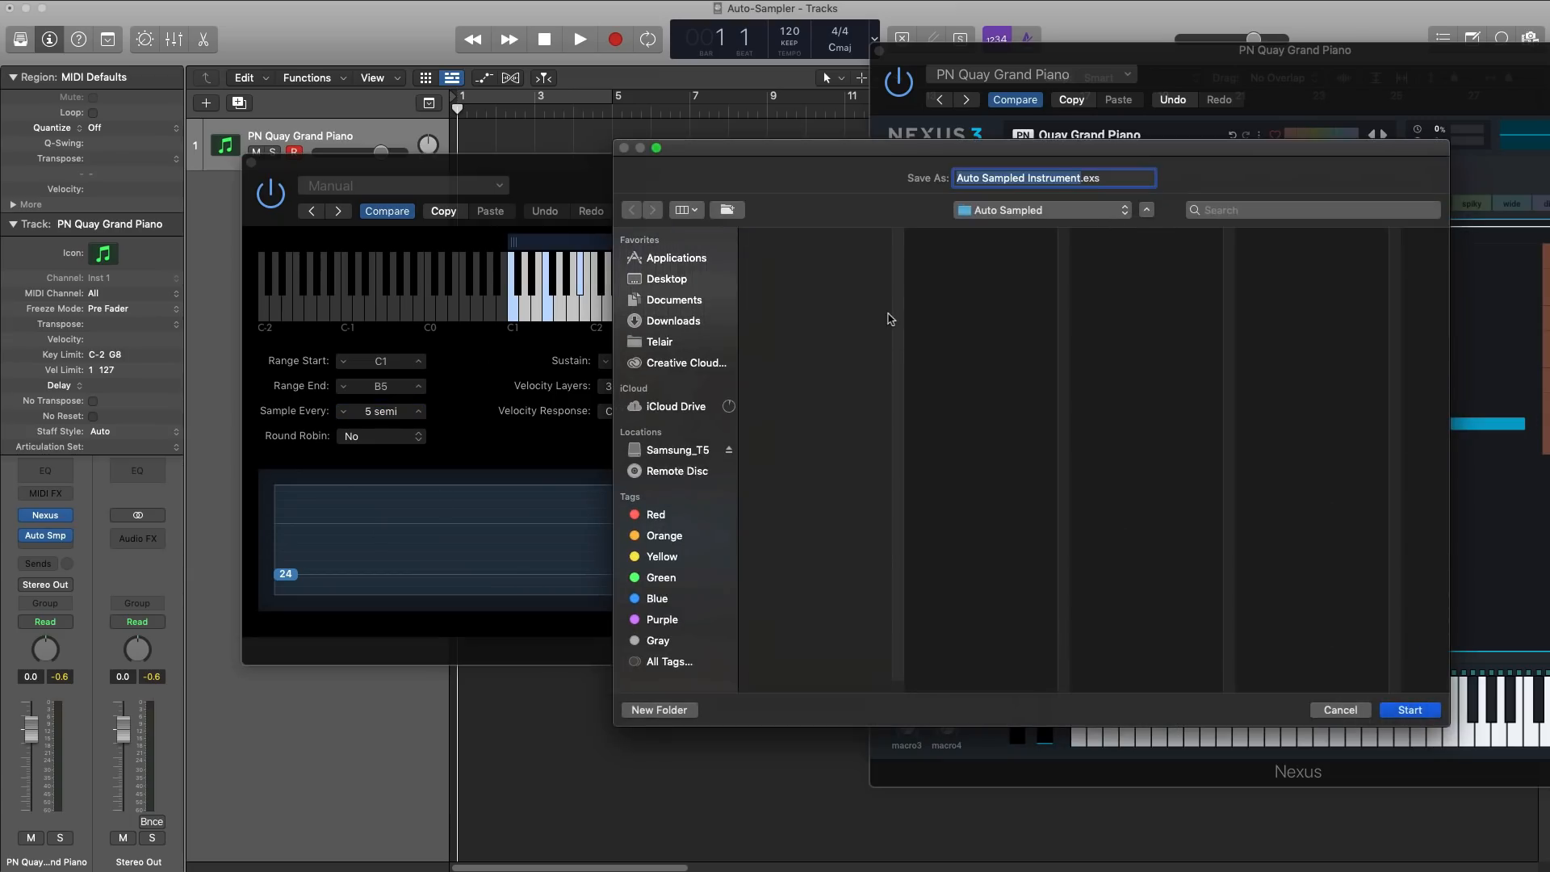
type("Piano")
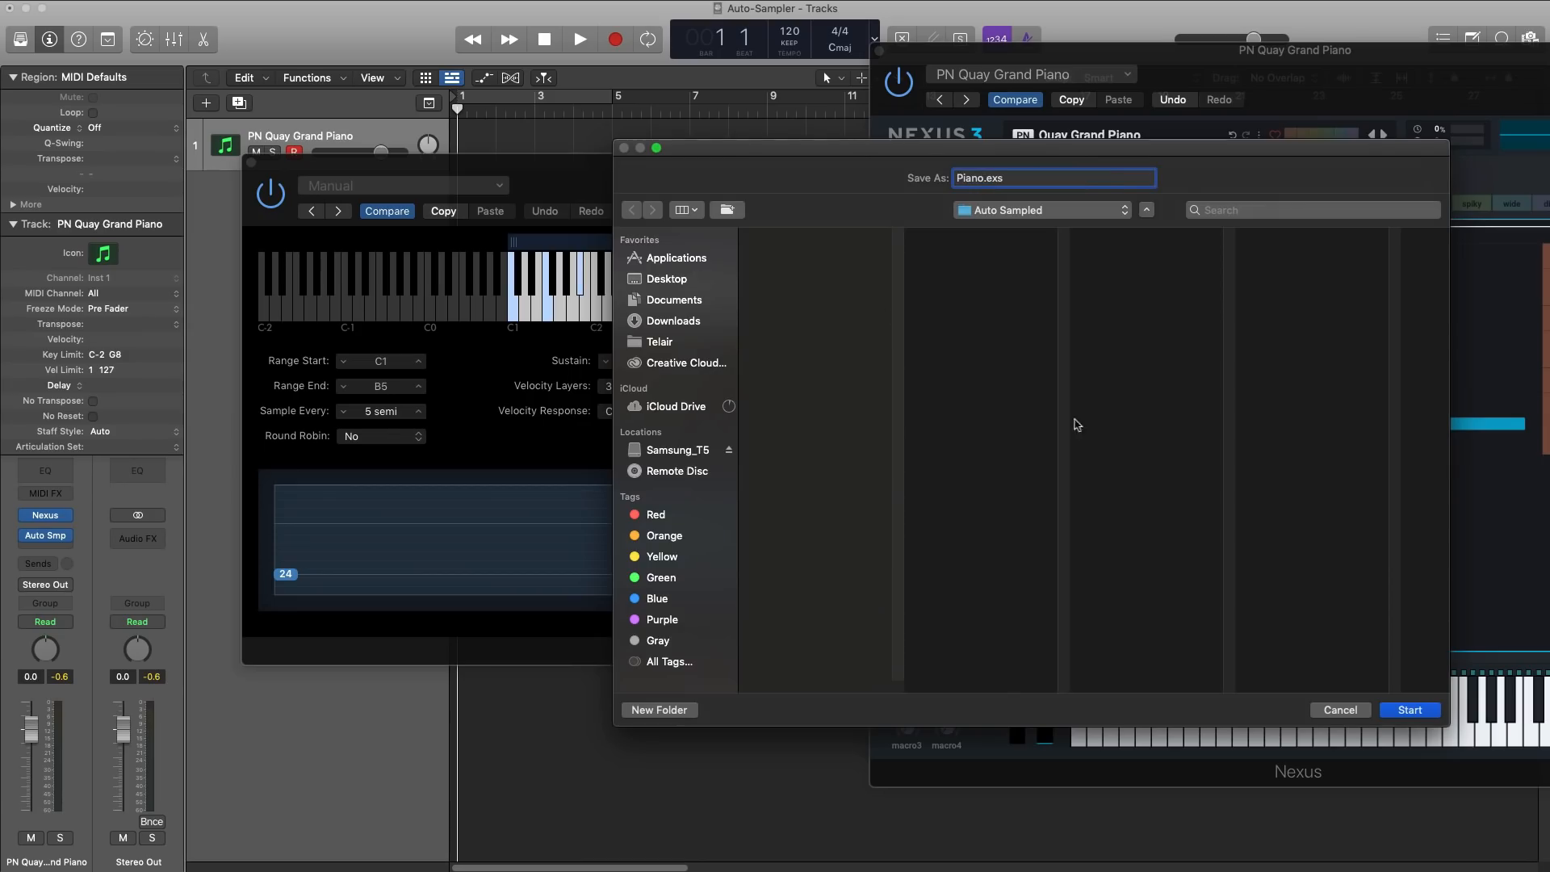
left_click(1405, 712)
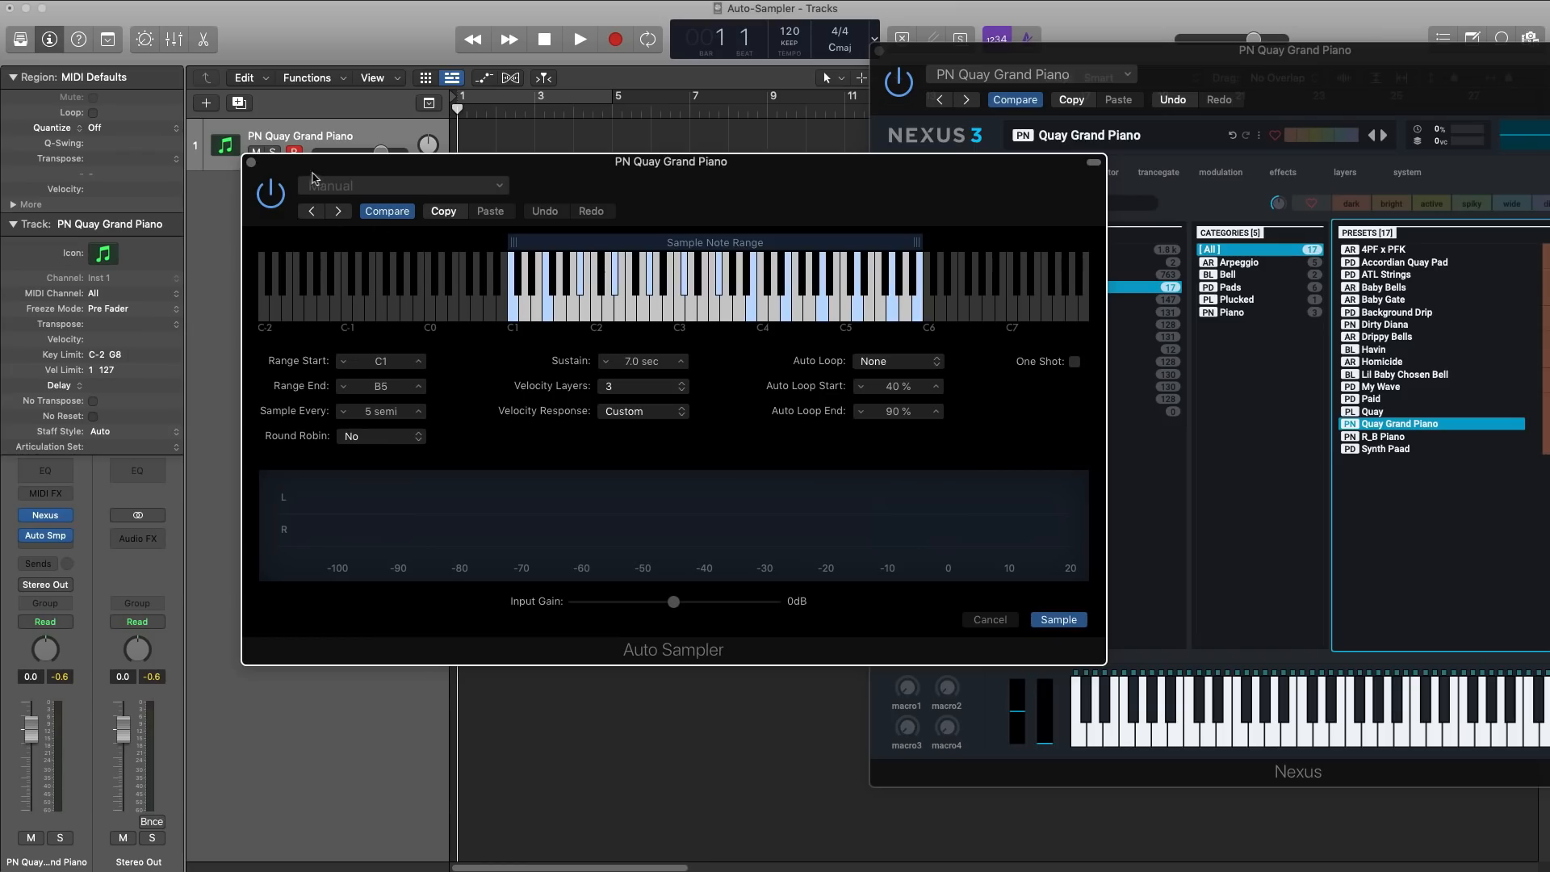
left_click(252, 163)
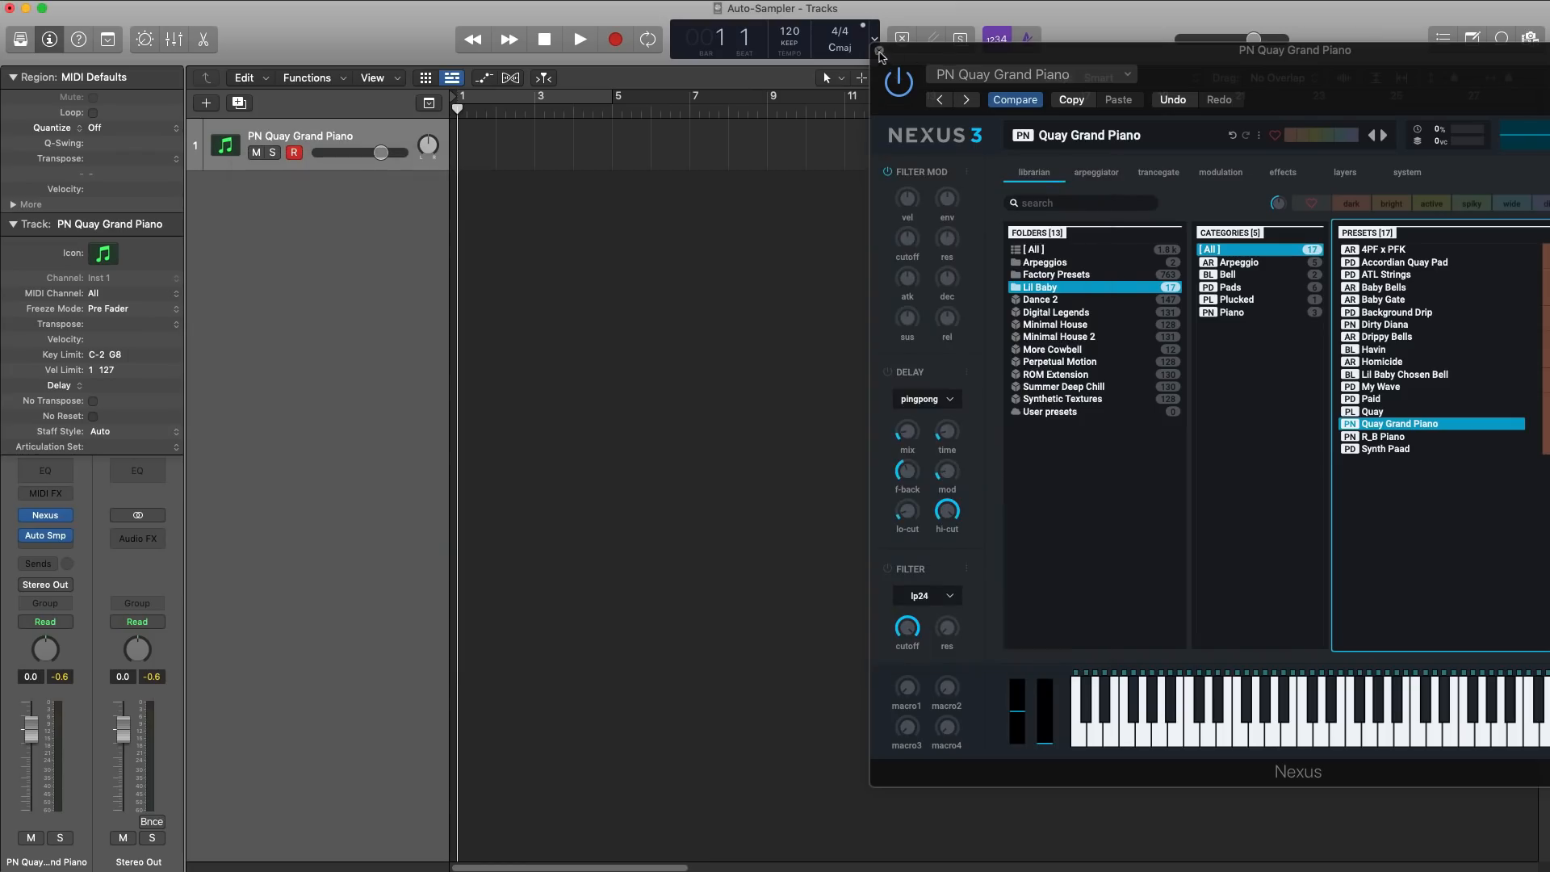
Close the Nexus window, add a new software instrument track, and load Sampler (Multi-Sample) on it
left_click(880, 51)
left_click(207, 103)
key("Return")
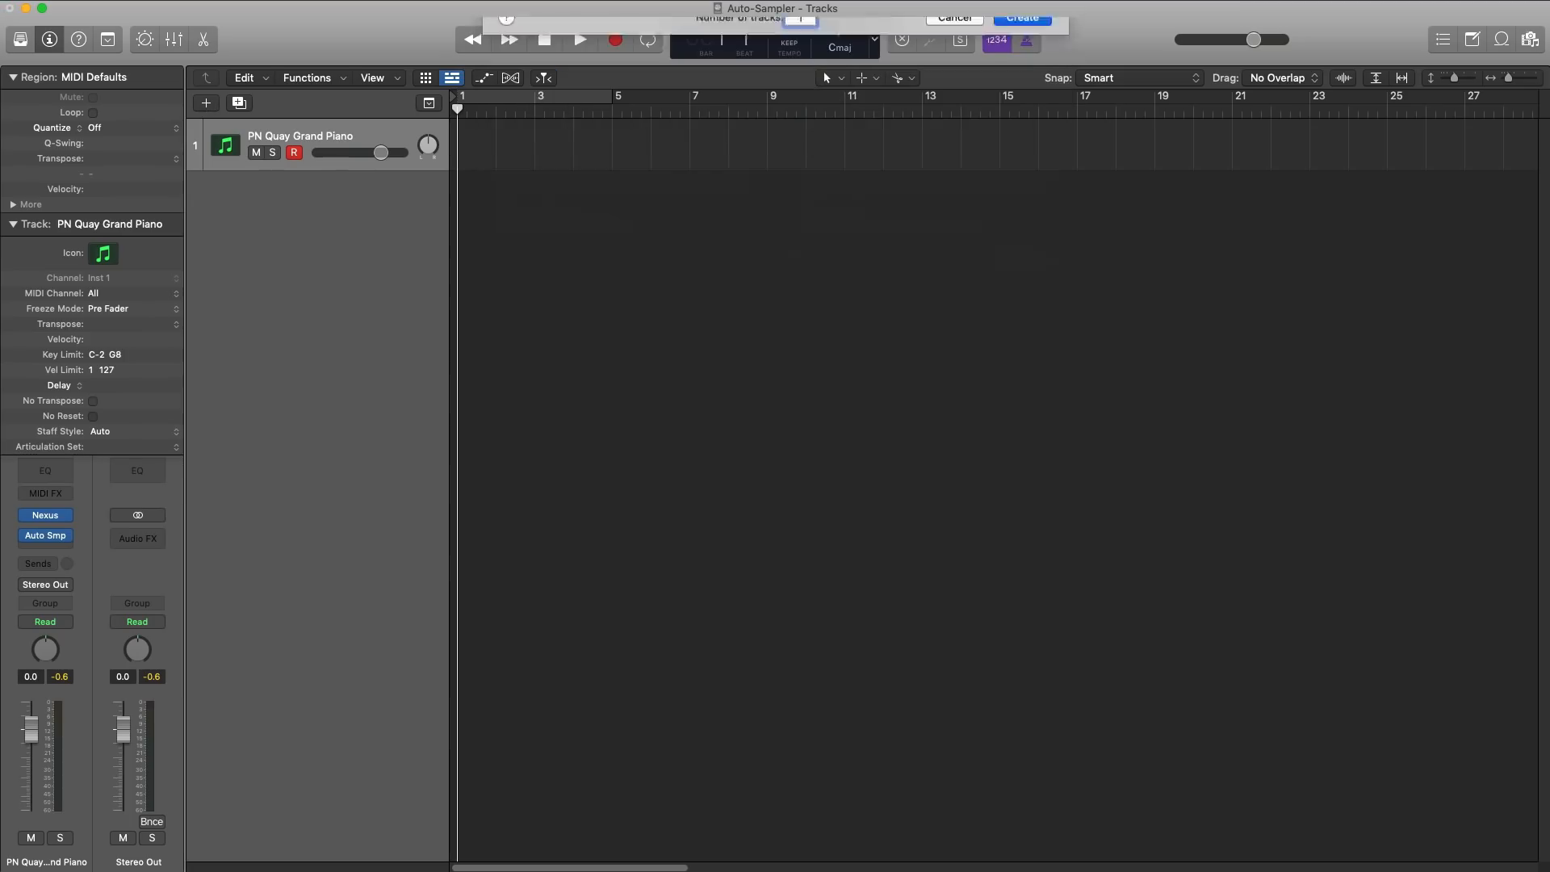
left_click(49, 519)
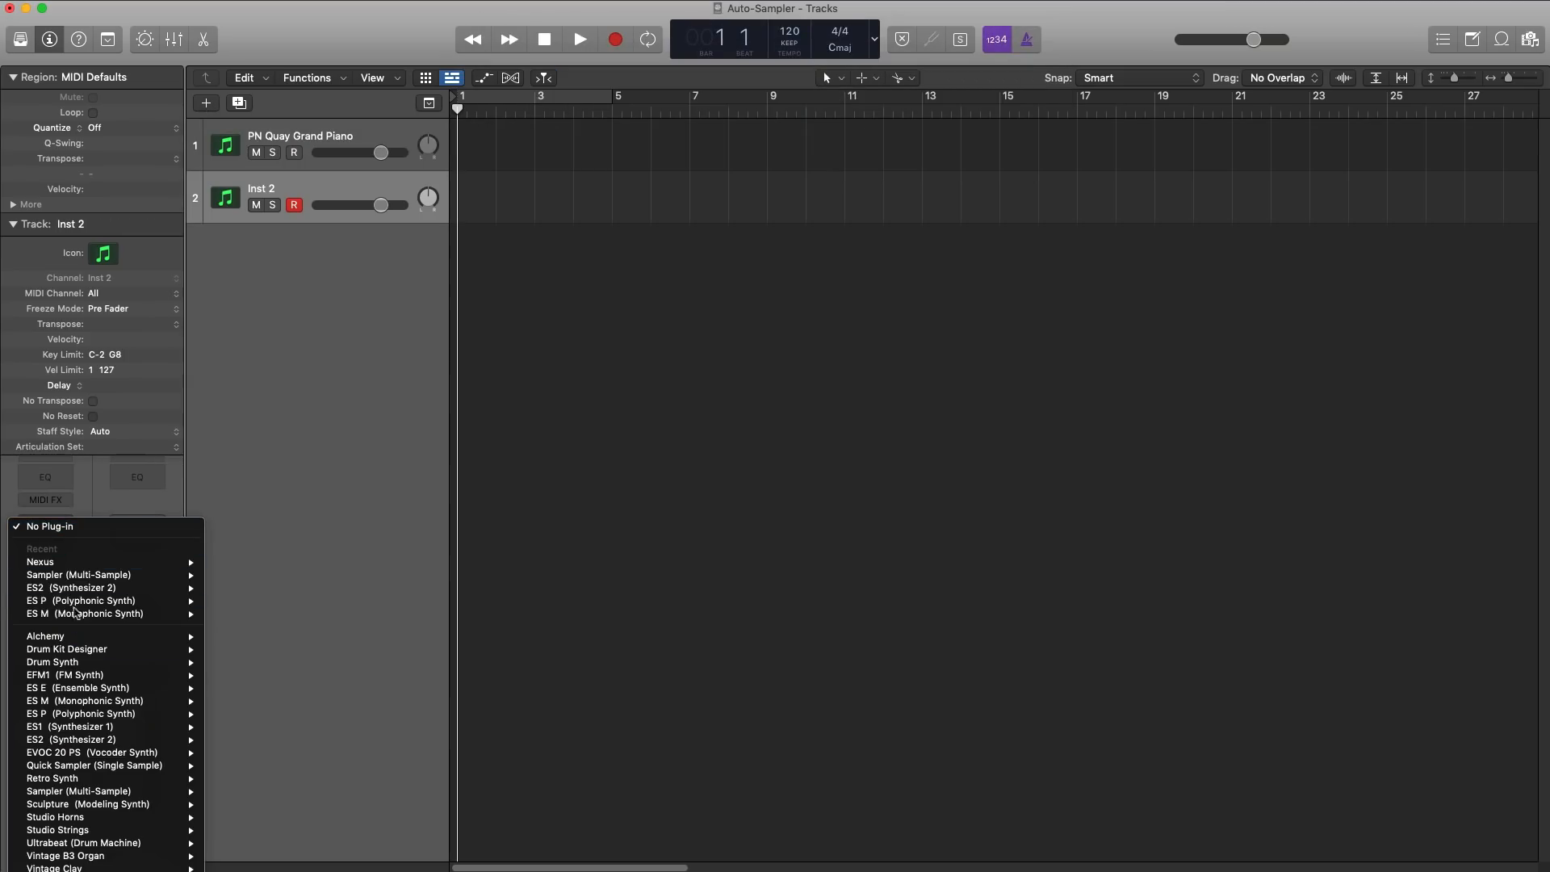
left_click(78, 576)
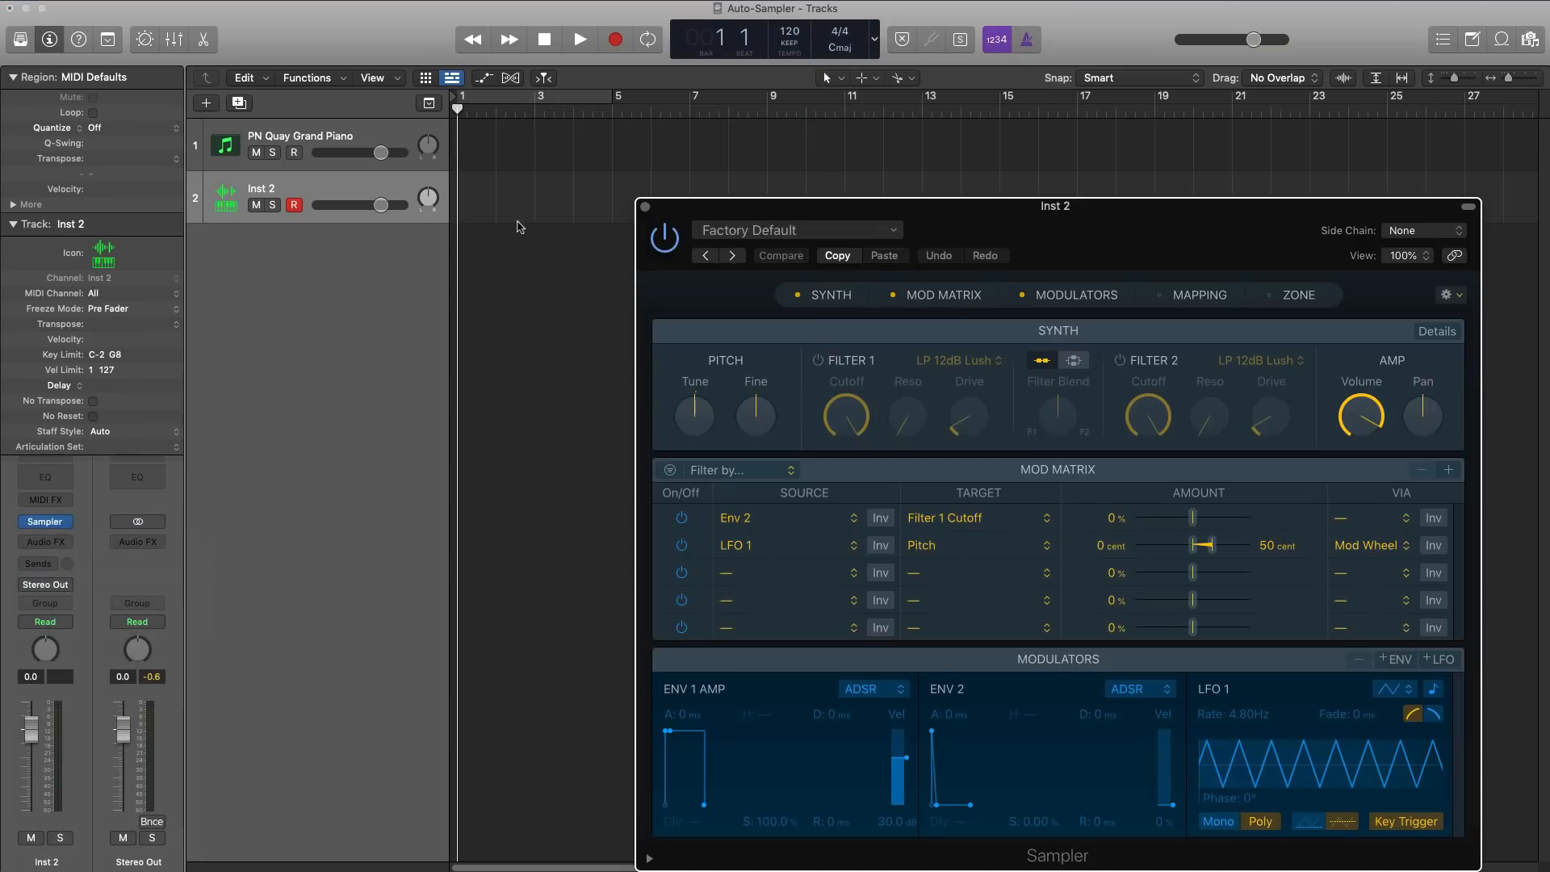
Load the Piano instrument from the Auto Sampled presets into Sampler
left_click_drag(1078, 238, 759, 120)
left_click(501, 120)
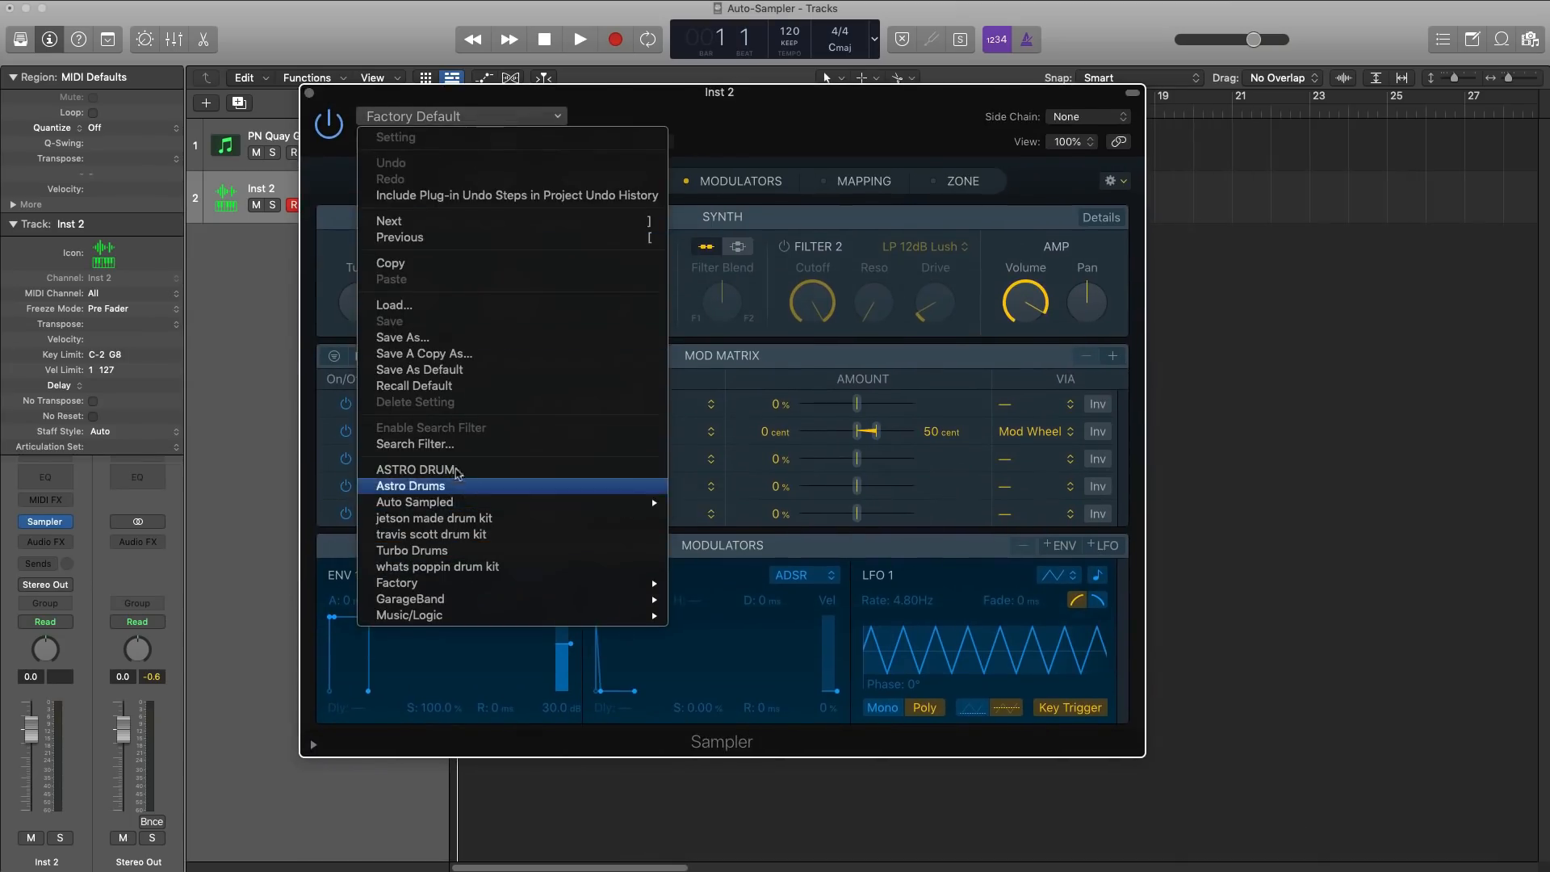
mouse_move(426, 506)
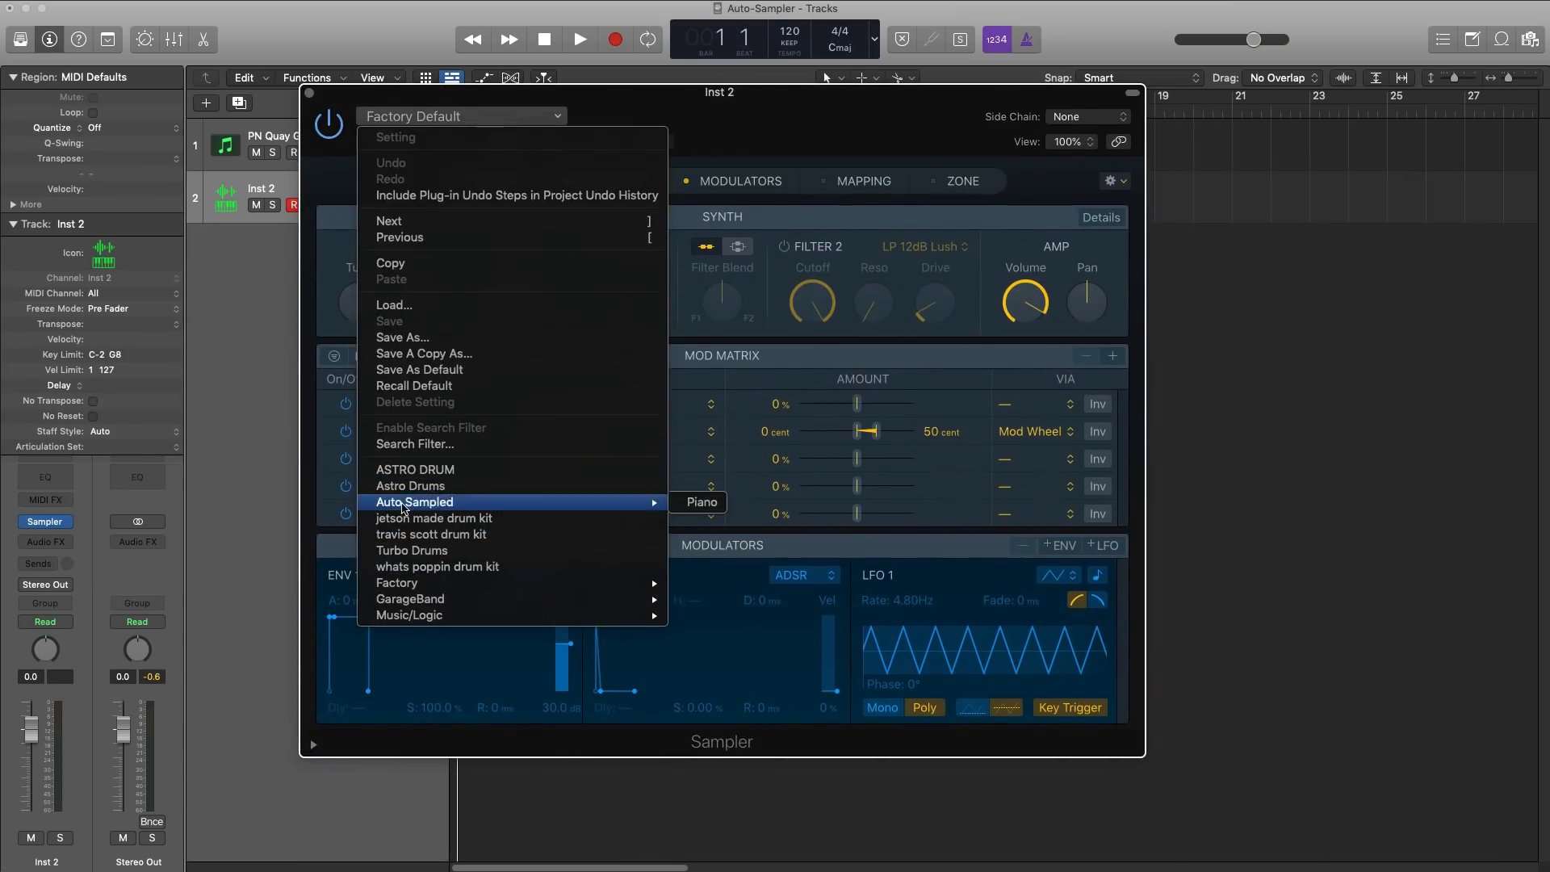
left_click(699, 502)
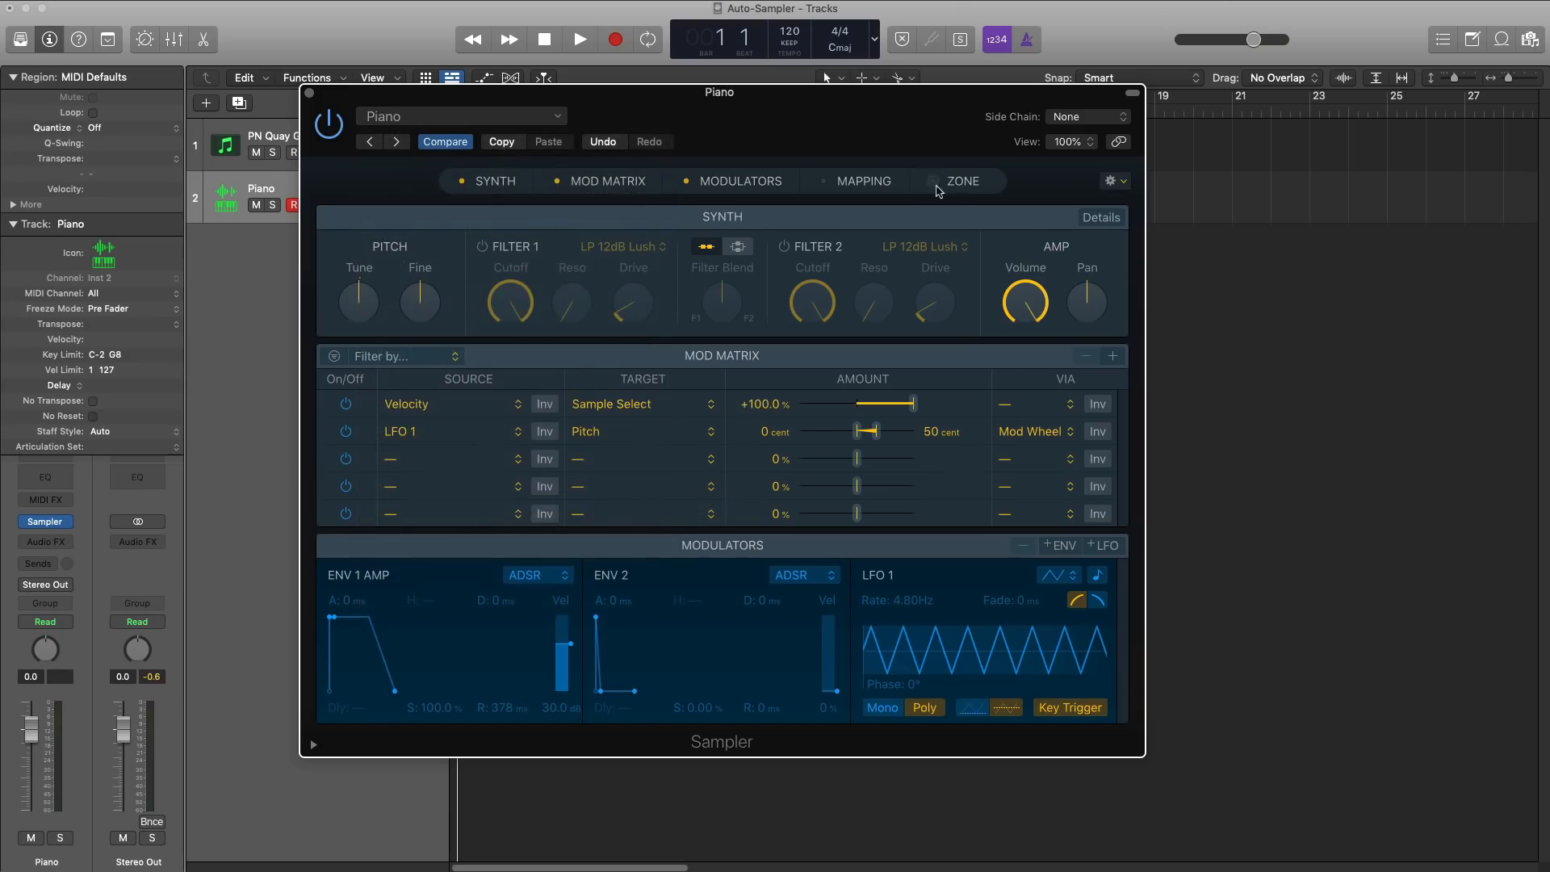
Show the Sampler's zone mapping and audition the sampled notes in a sweep up the keyboard from C1
left_click(868, 182)
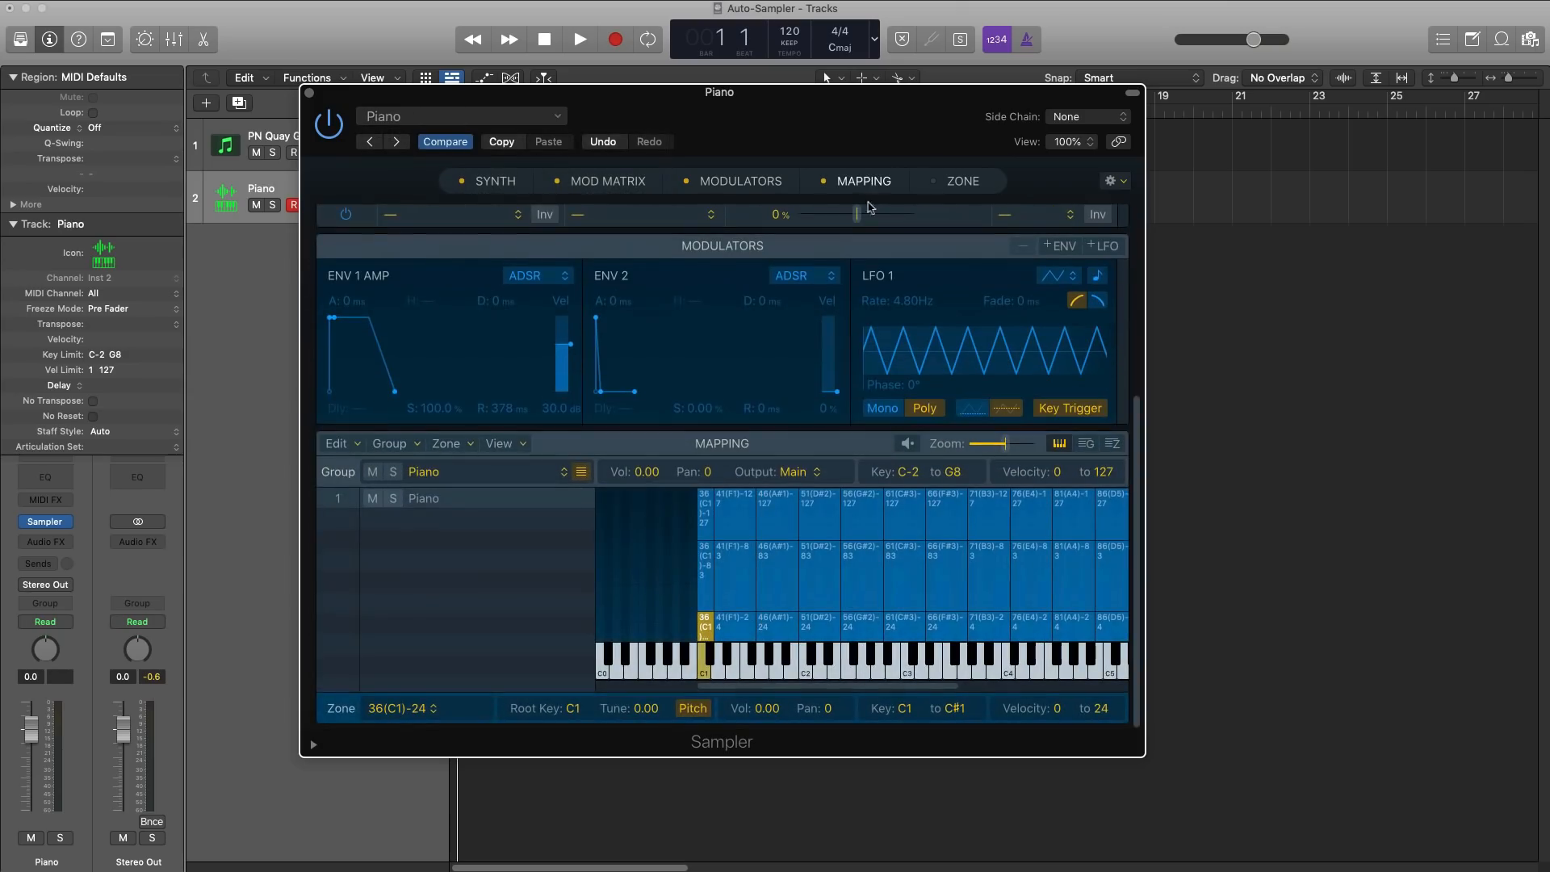
left_click(708, 668)
left_click_drag(708, 669, 1062, 673)
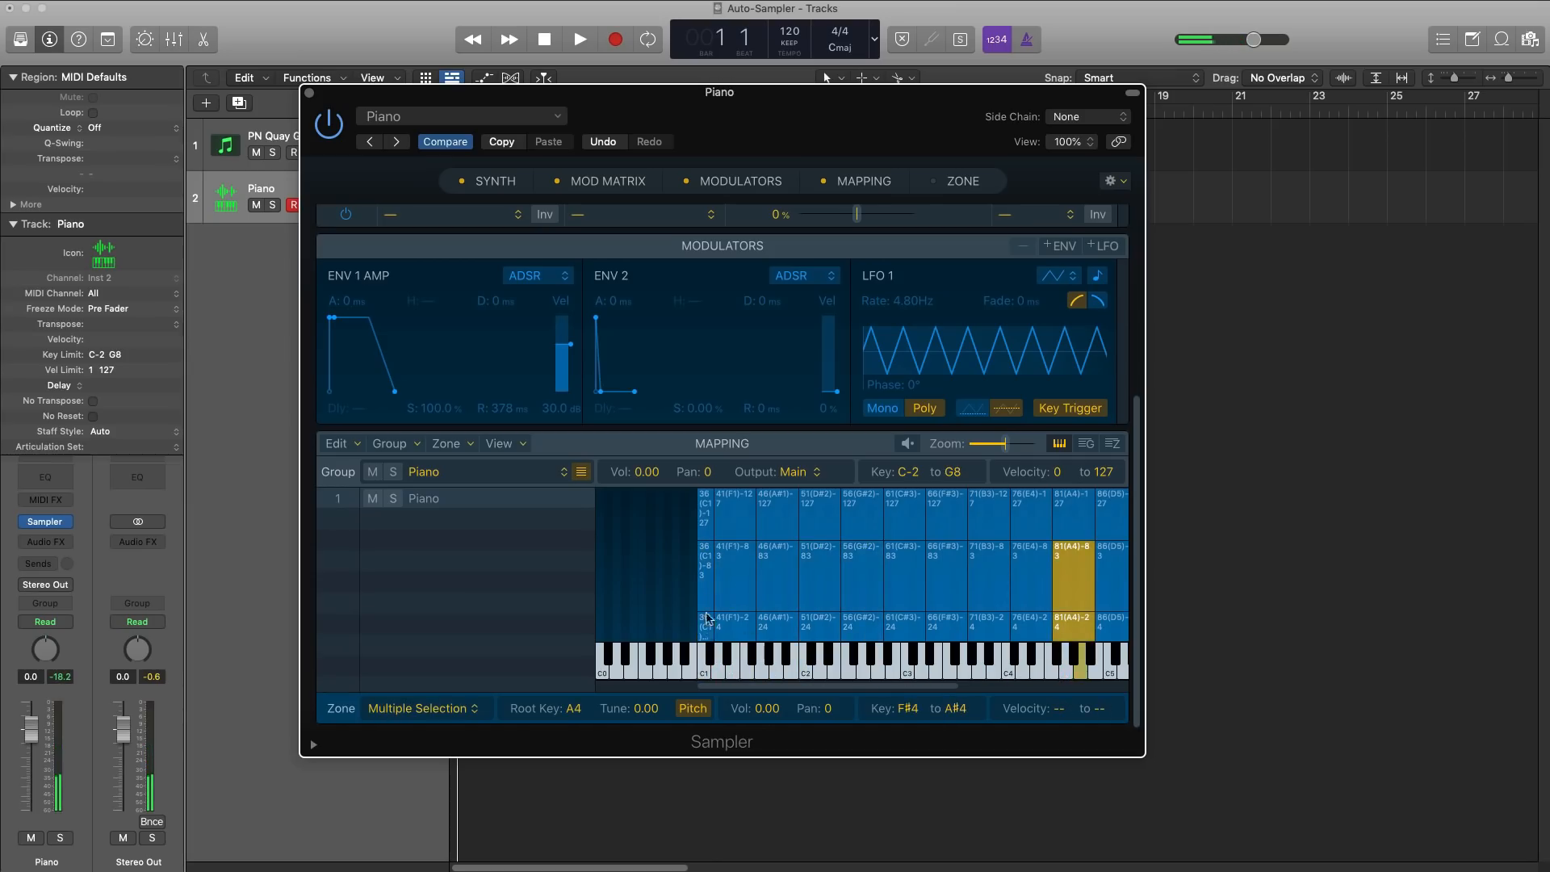
Audition individual keys between C1 and F1 at different velocities to compare the mapped velocity layers
left_click(720, 675)
left_click(717, 675)
left_click(706, 675)
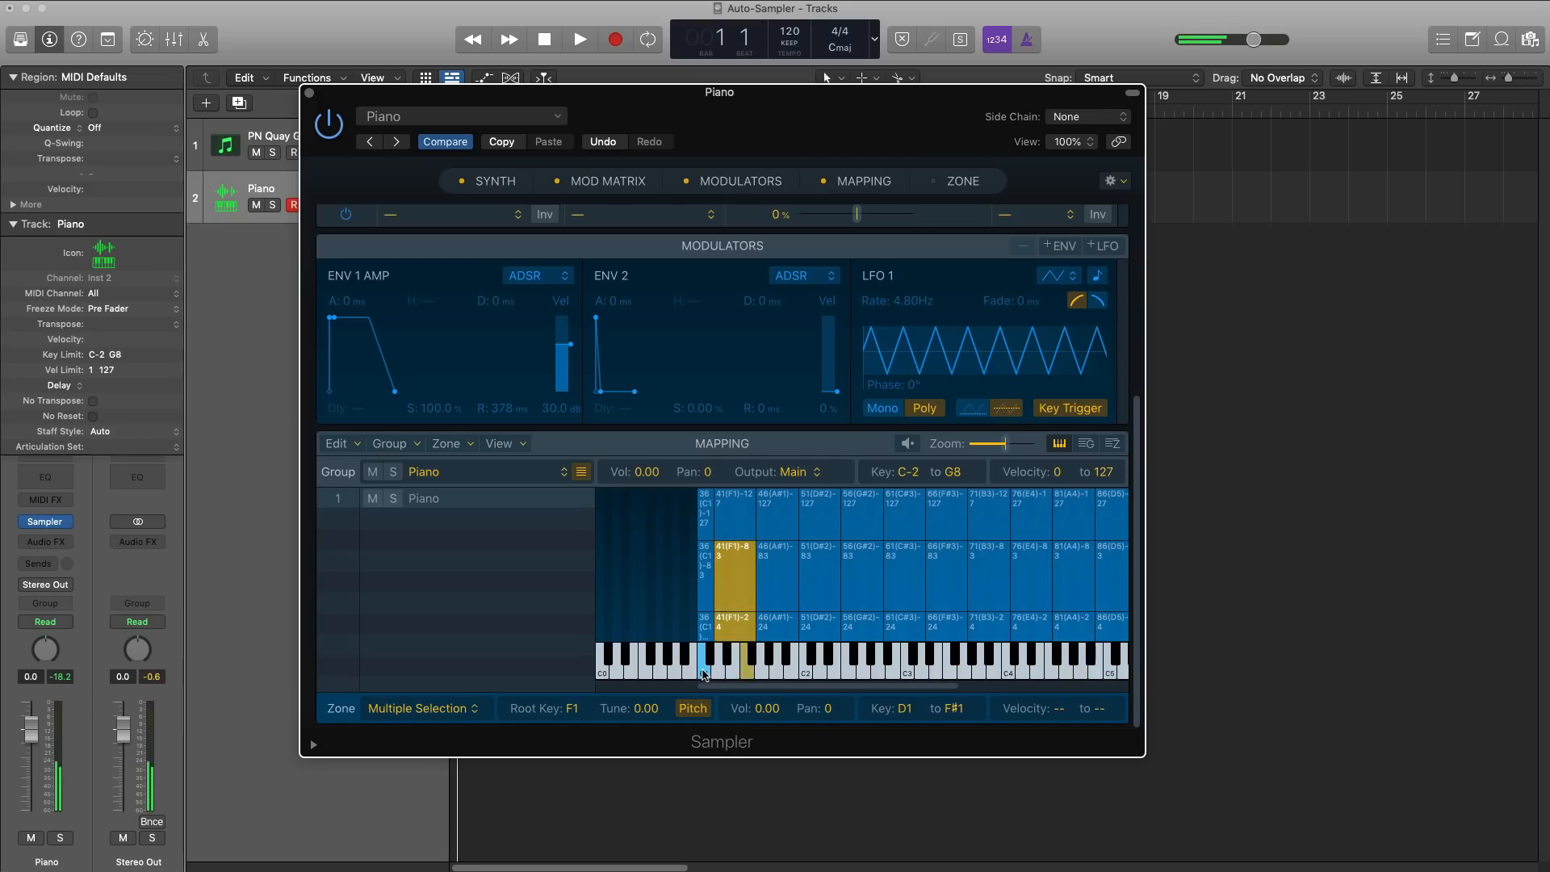
left_click(710, 663)
left_click(721, 667)
left_click(731, 664)
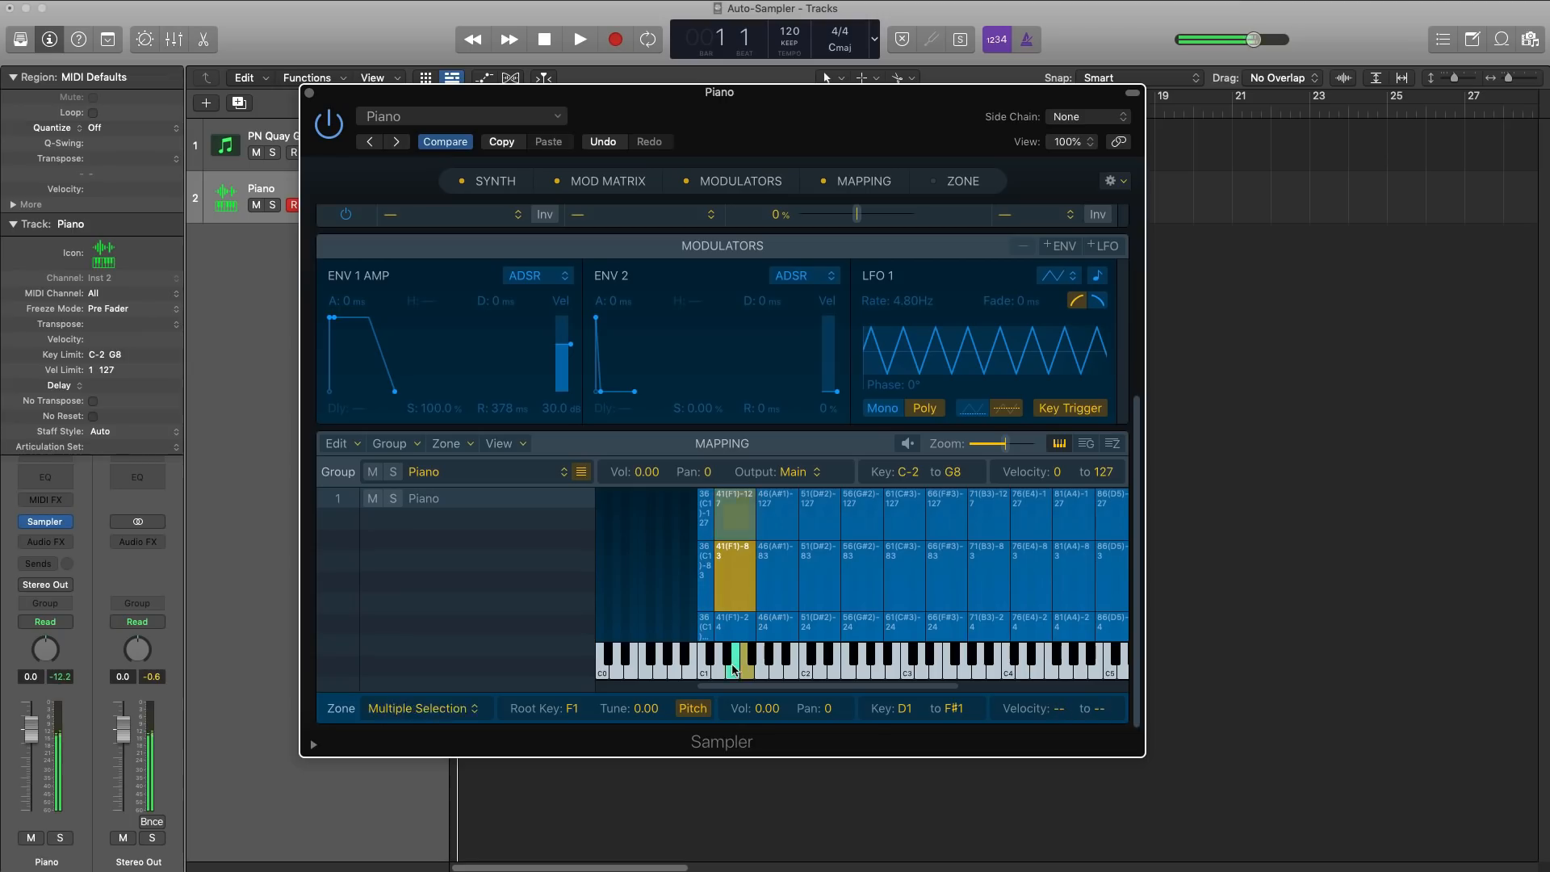
left_click(733, 672)
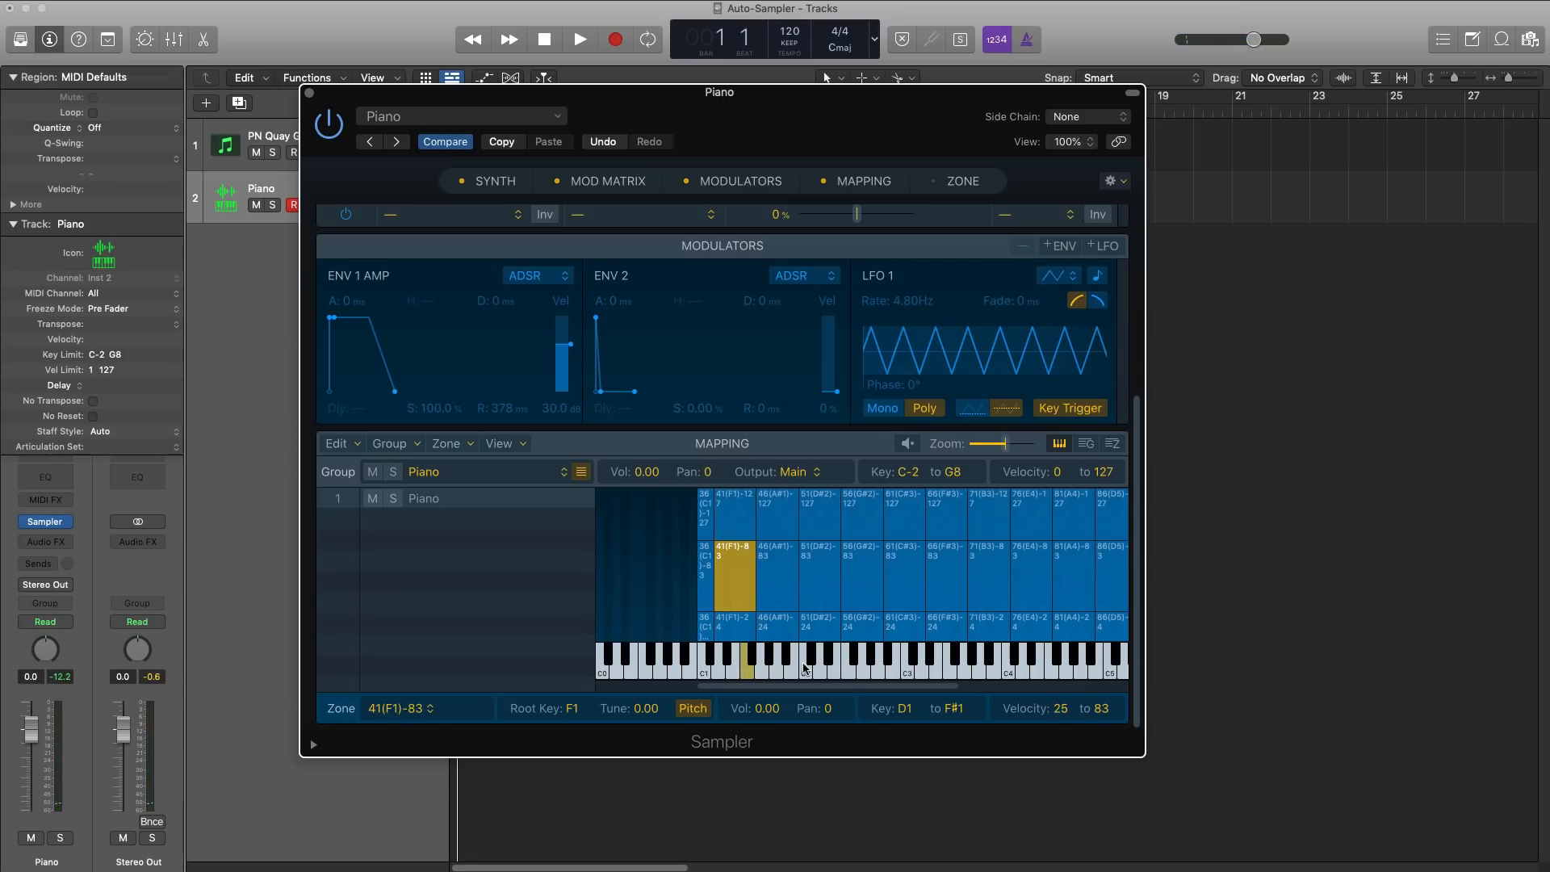
left_click(706, 667)
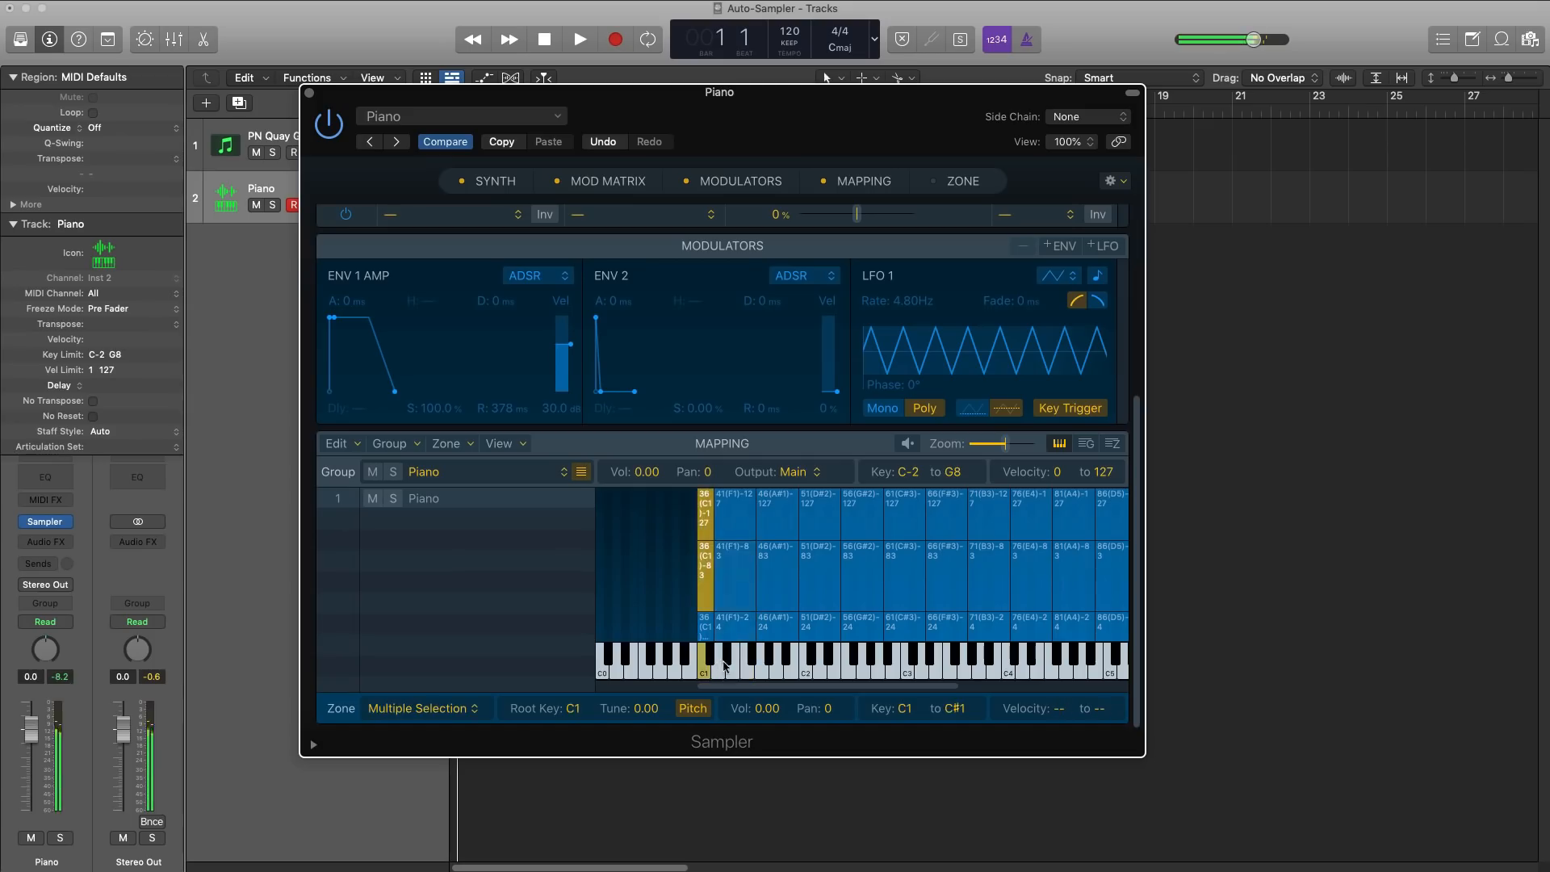
left_click(746, 670)
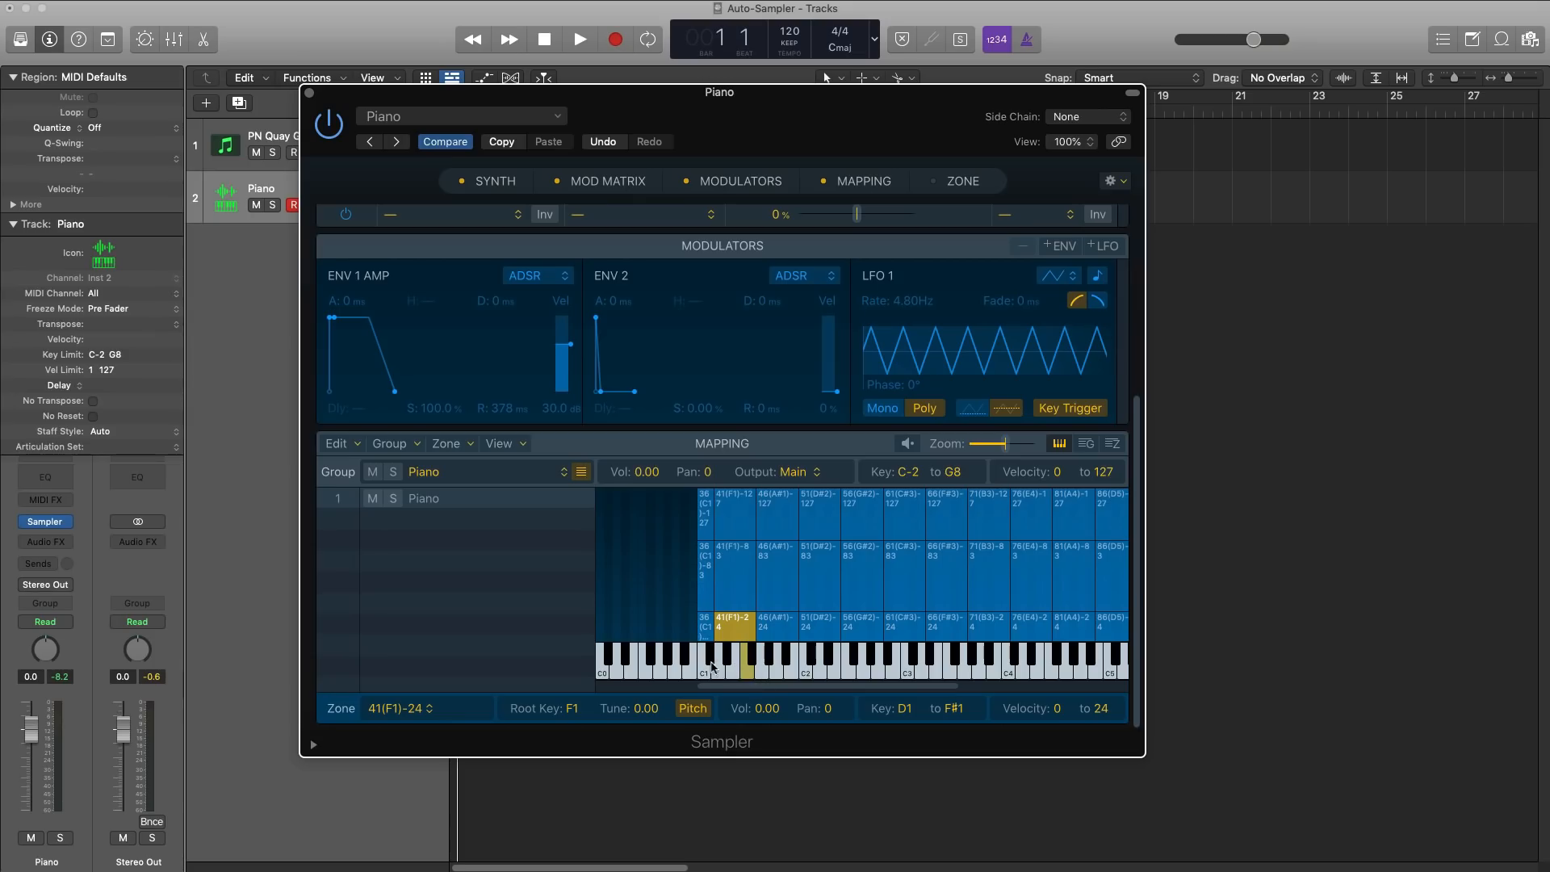
Audition notes higher up the mapping keyboard, sweep back down across the zones, and close the Sampler
left_click(783, 669)
left_click(830, 672)
left_click(952, 668)
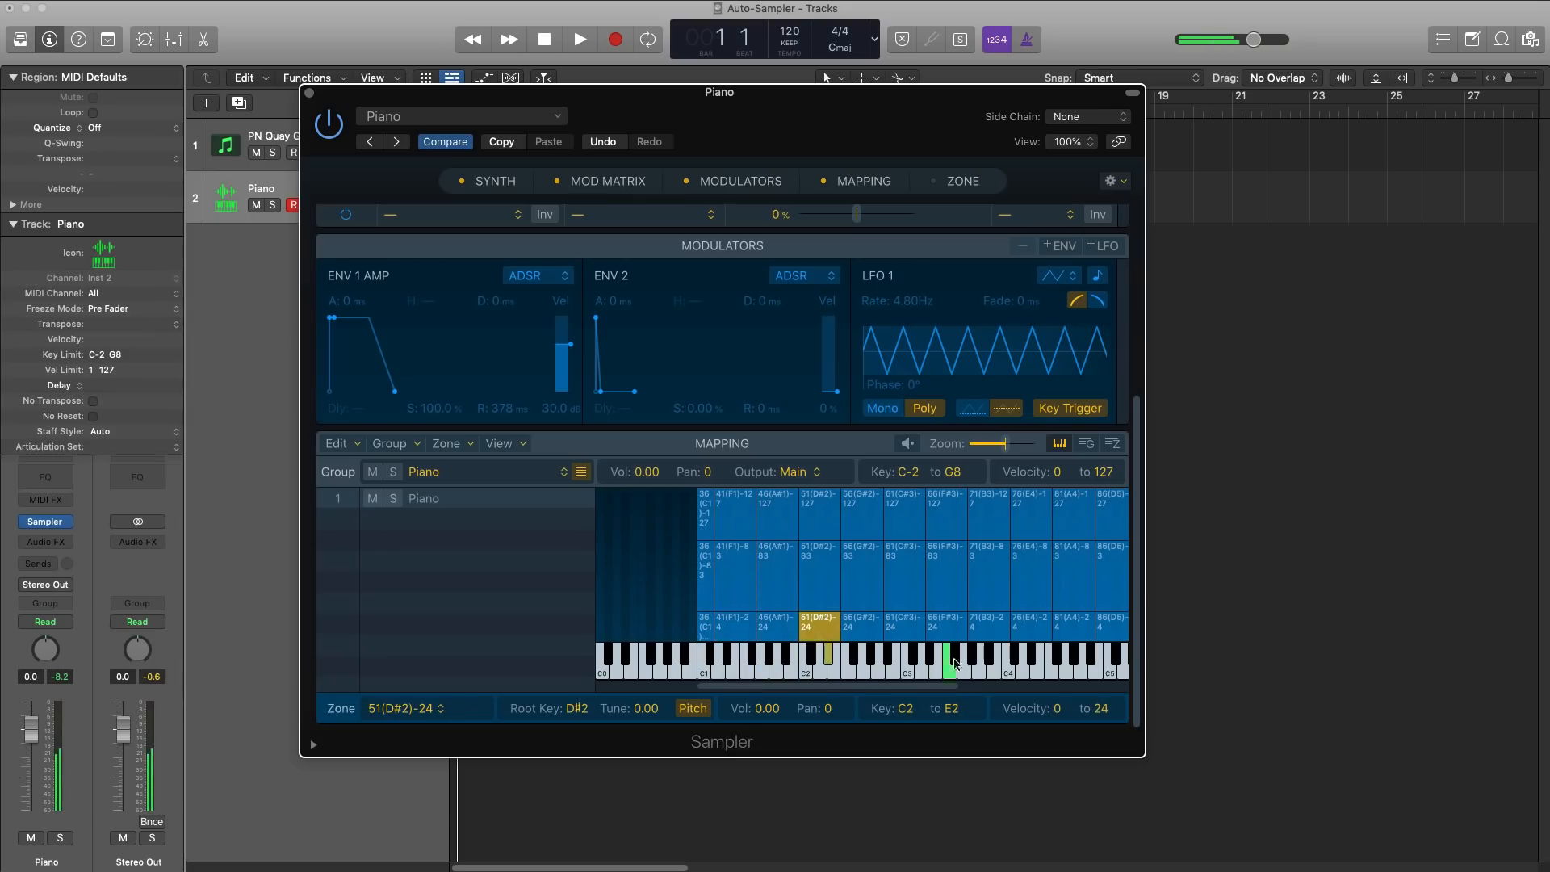
left_click(1040, 667)
mouse_move(1040, 668)
left_mouse_down()
mouse_move(1072, 667)
mouse_move(840, 667)
left_mouse_up()
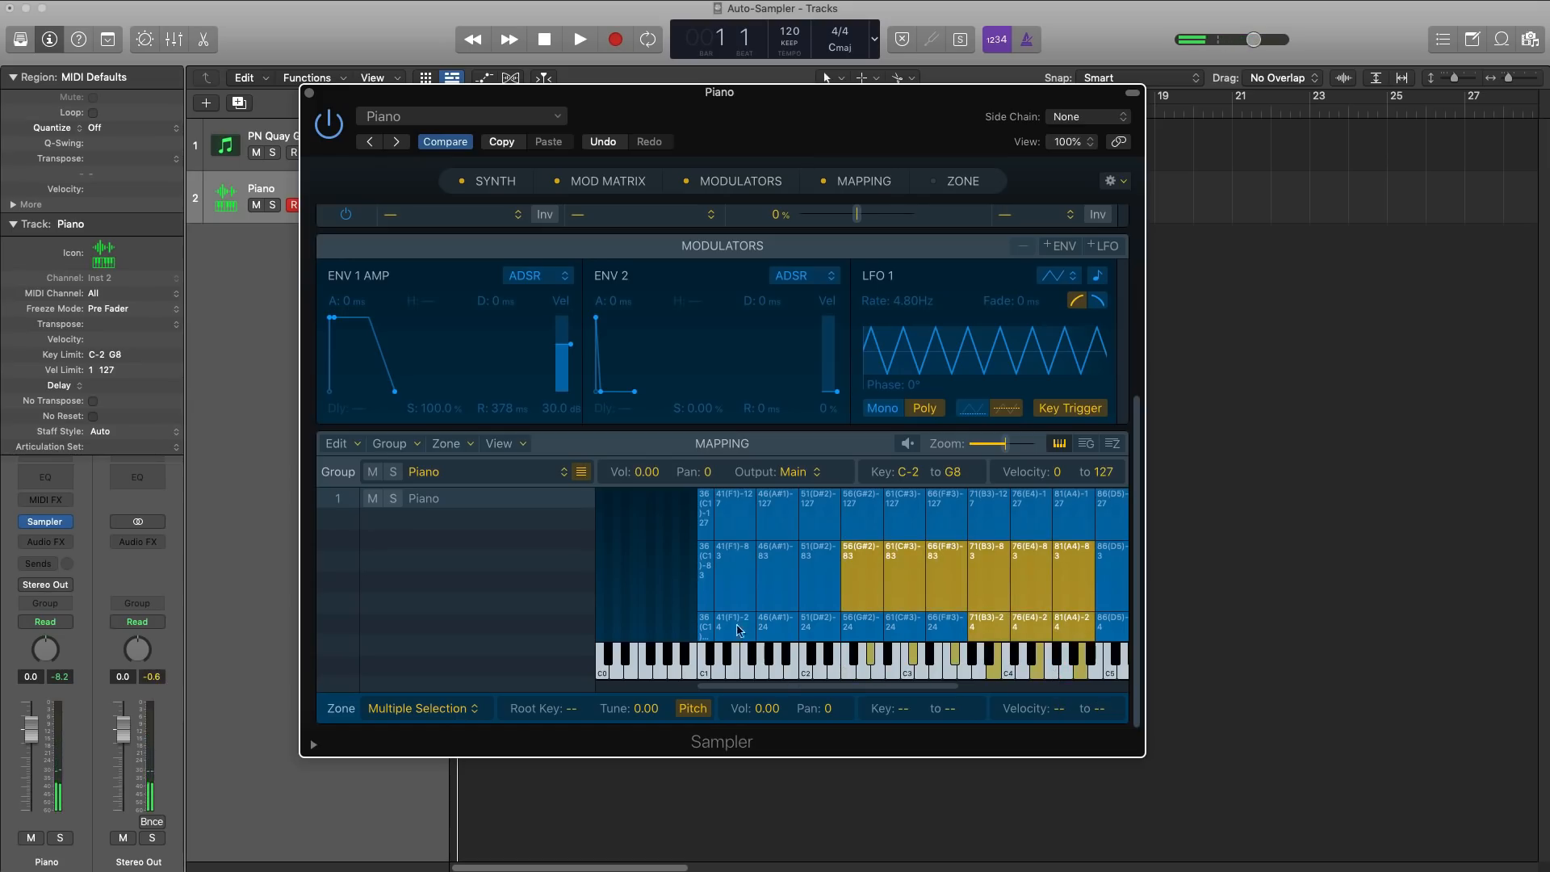
left_click(309, 93)
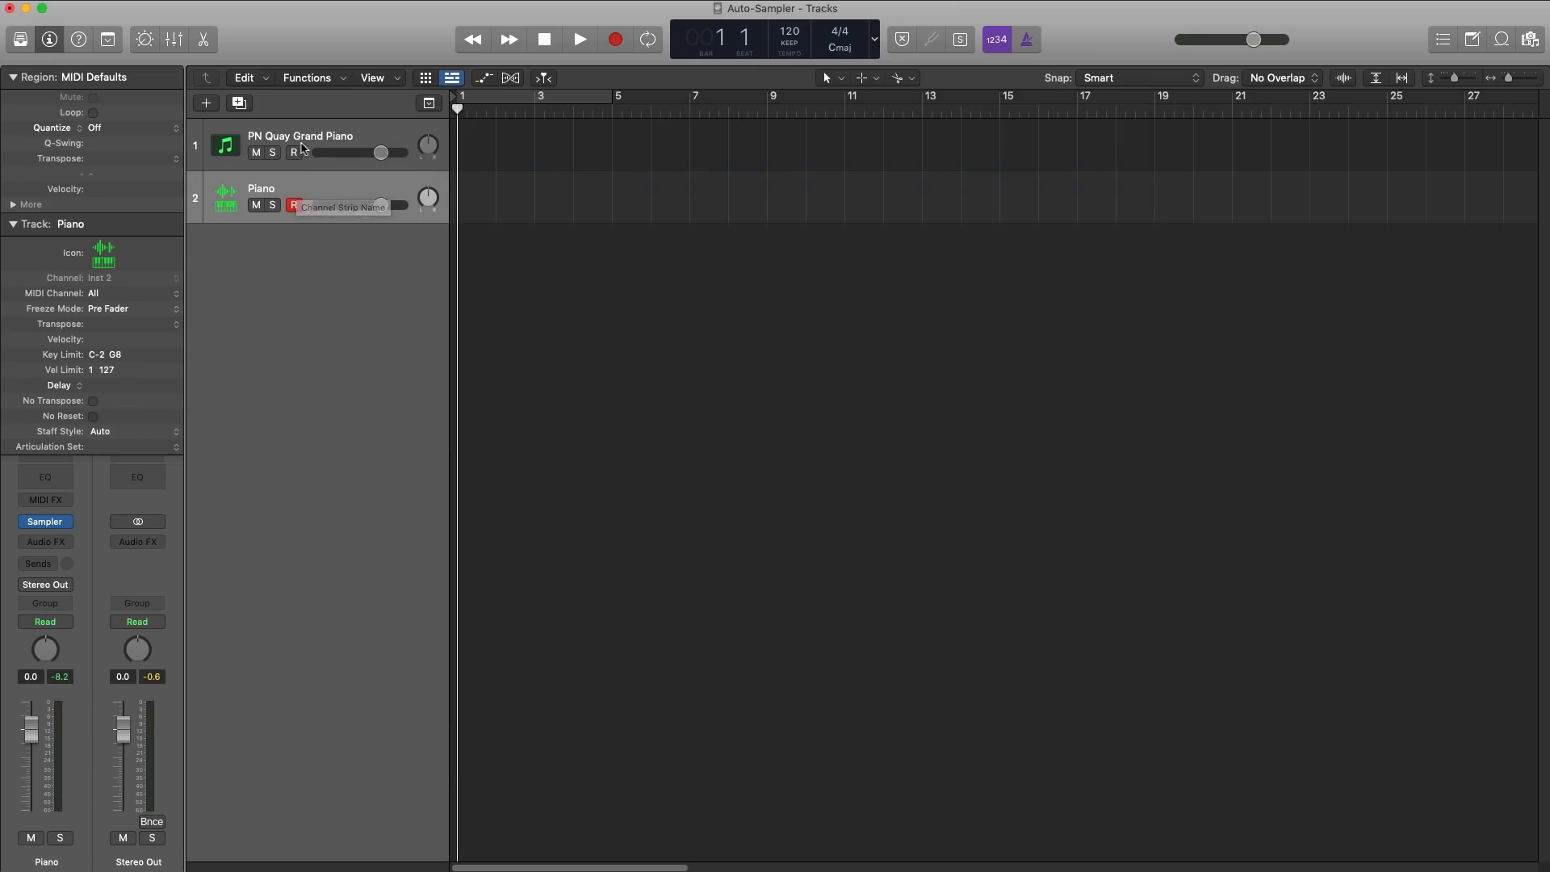
Review the original Nexus instrument on the PN Quay Grand Piano track, and close its window
left_click(306, 147)
left_click(50, 514)
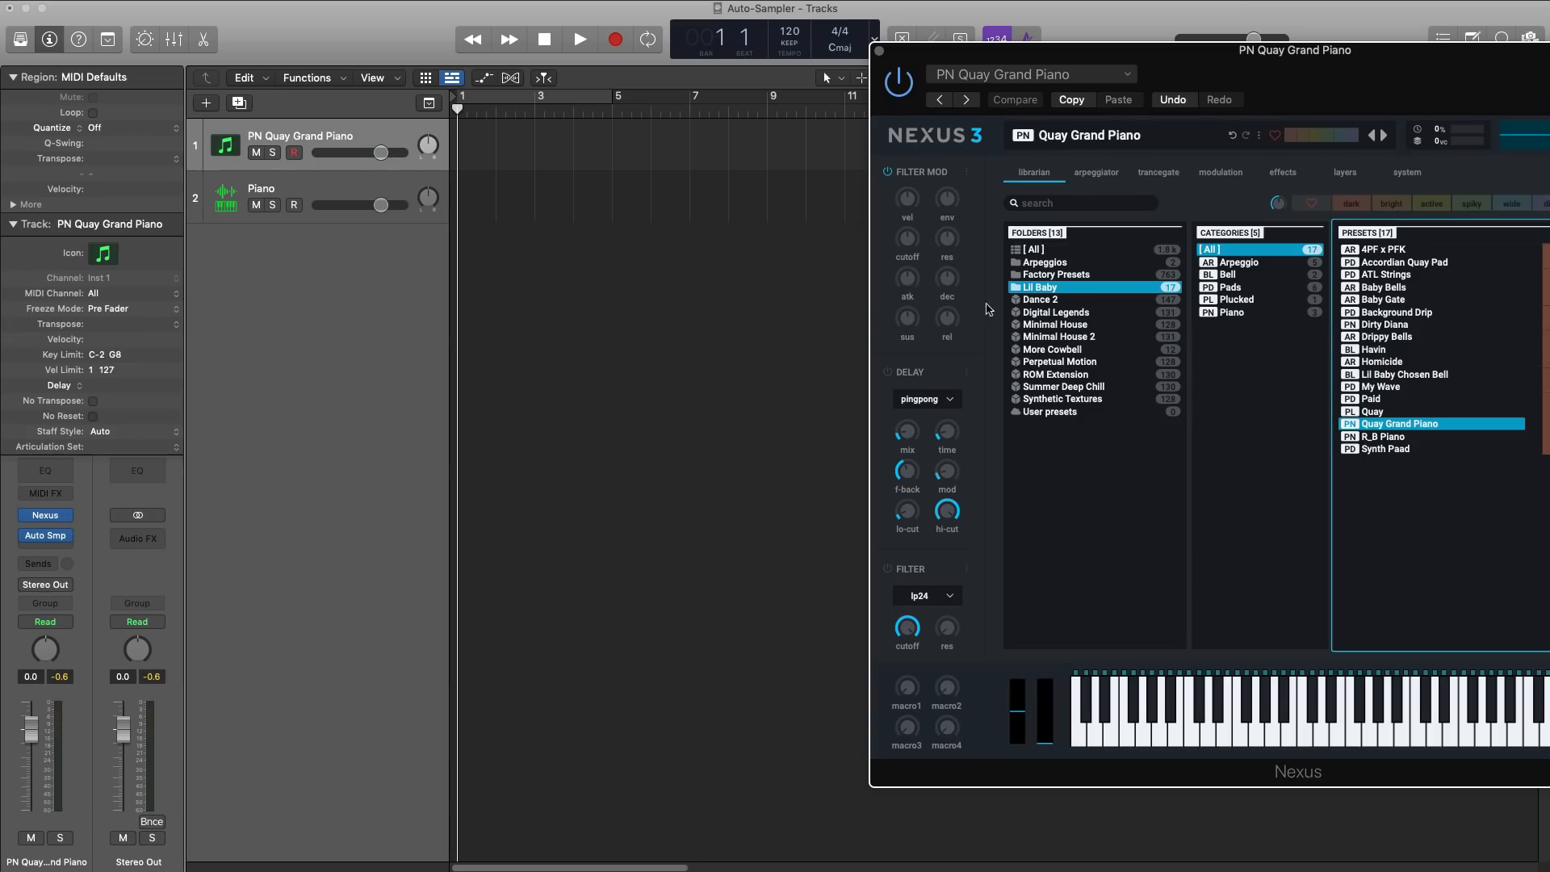
left_click_drag(1196, 80, 949, 80)
left_click(627, 55)
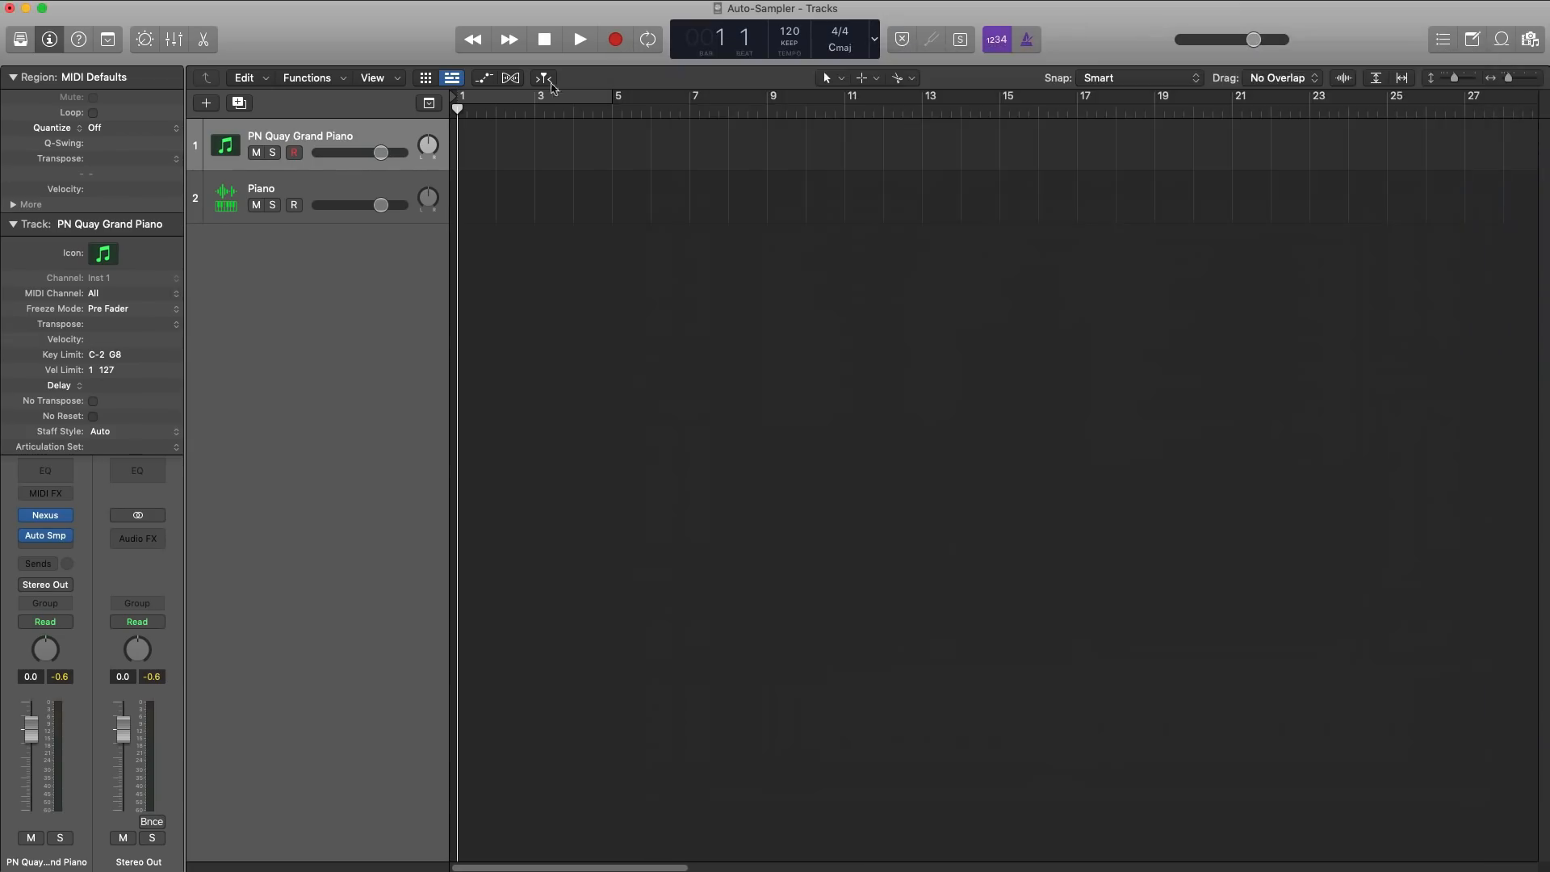
Reopen the Sampler on the Piano track and audition a single note near A#1 at different velocities
left_click(313, 188)
left_click(46, 523)
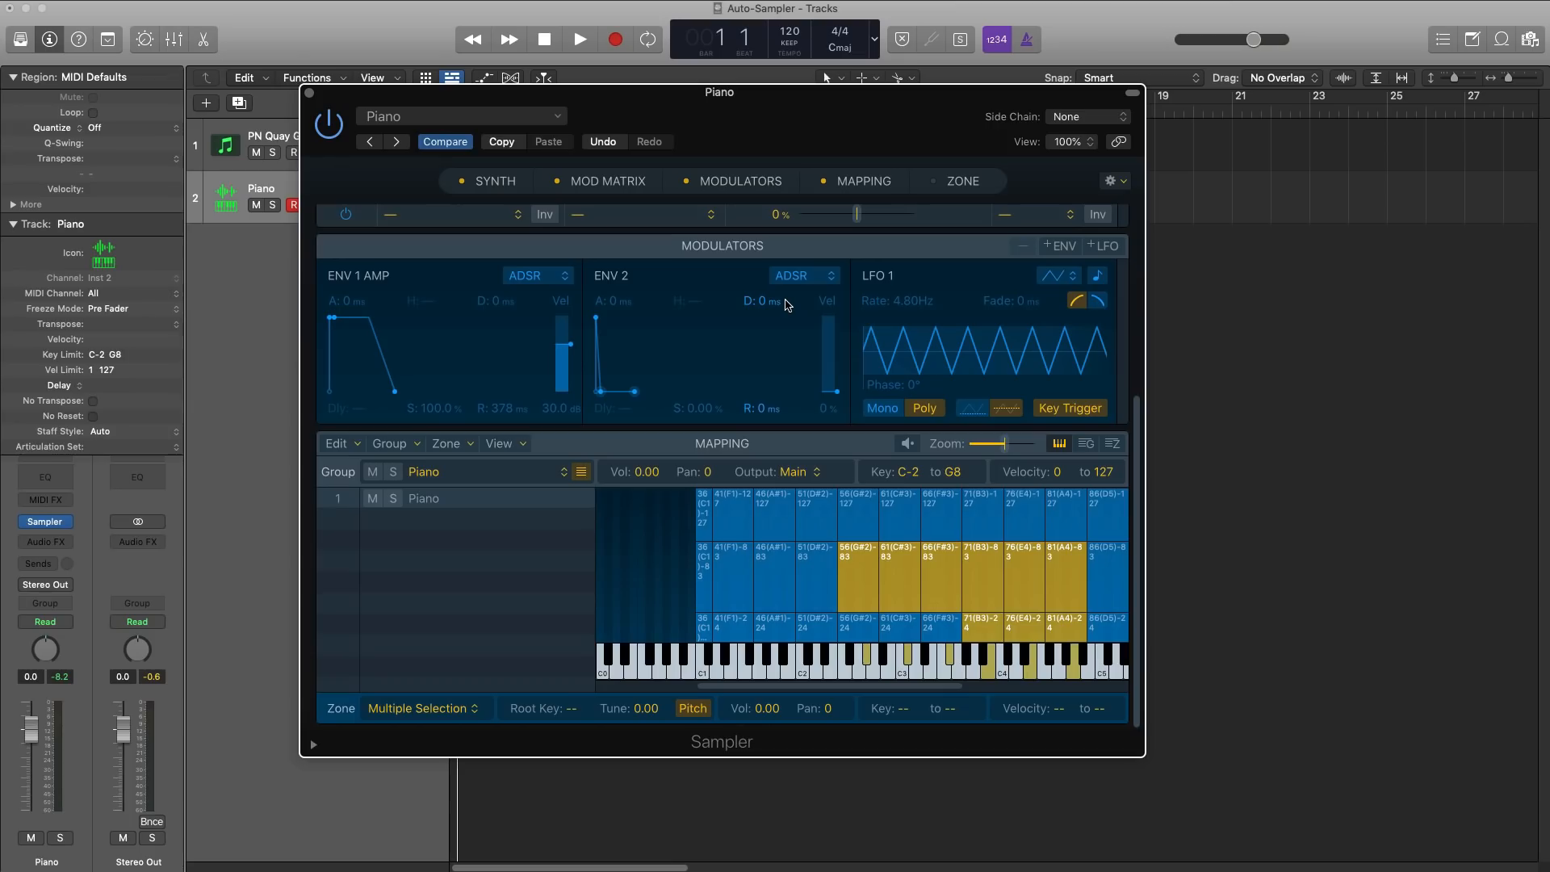
left_click(782, 675)
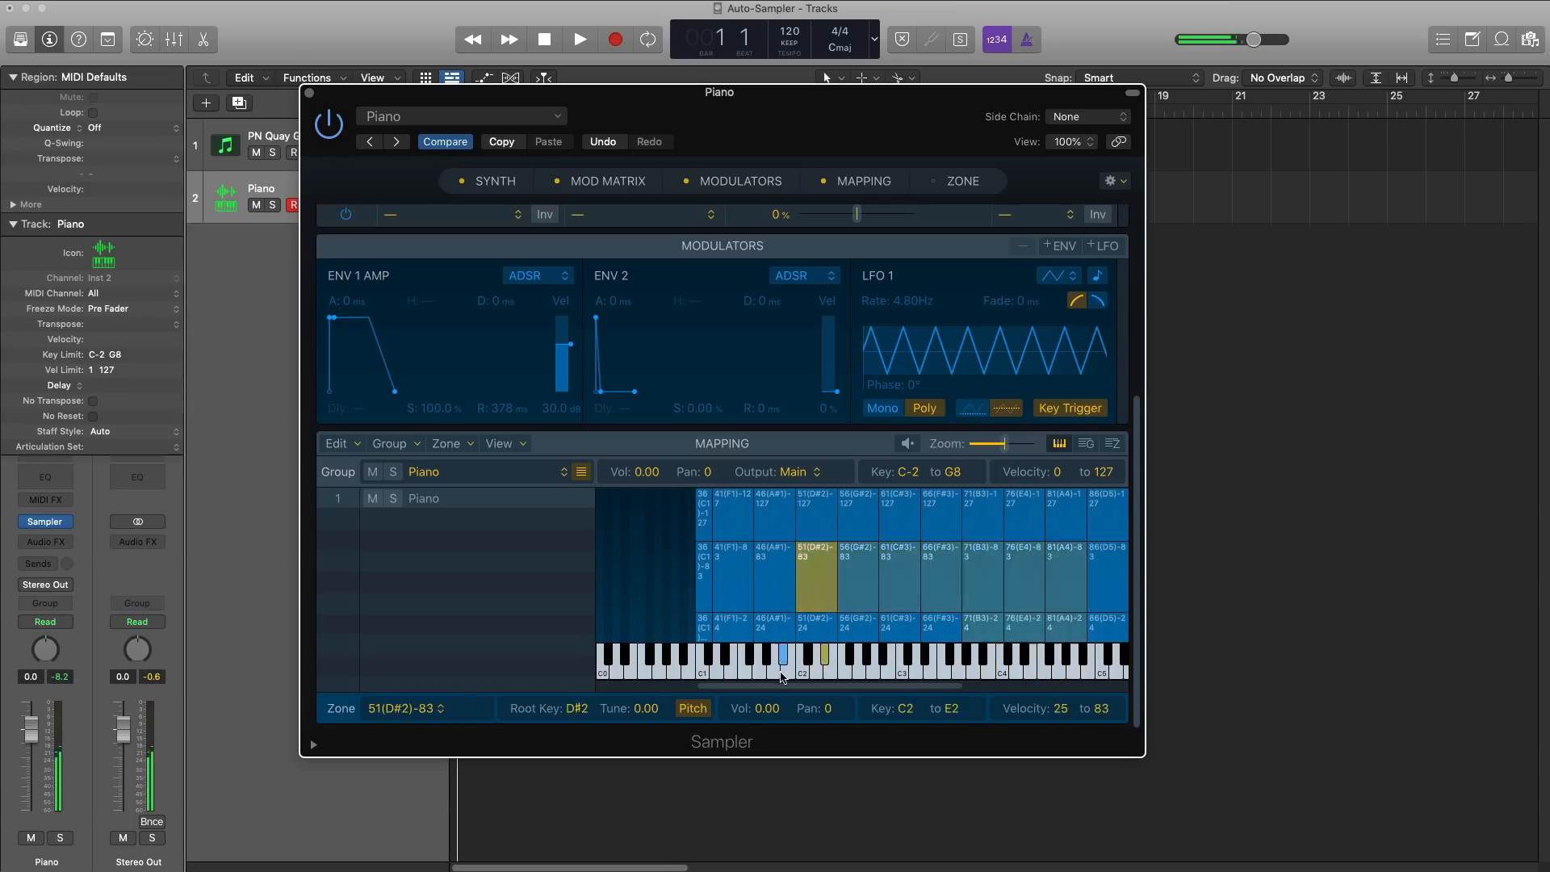
left_click_drag(781, 673, 778, 652)
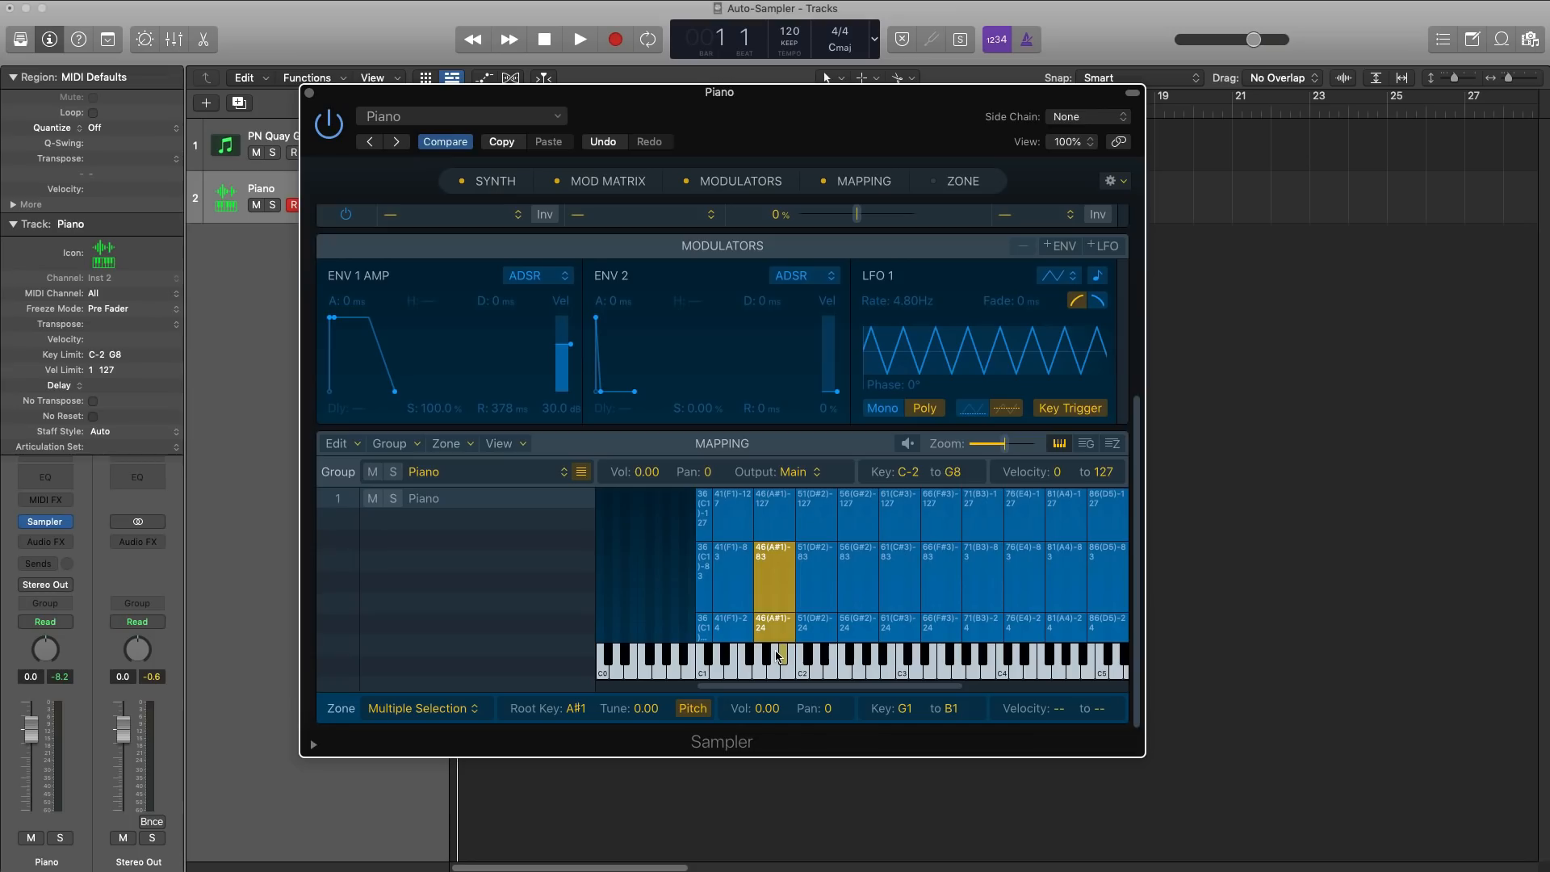
left_click_drag(340, 85, 340, 98)
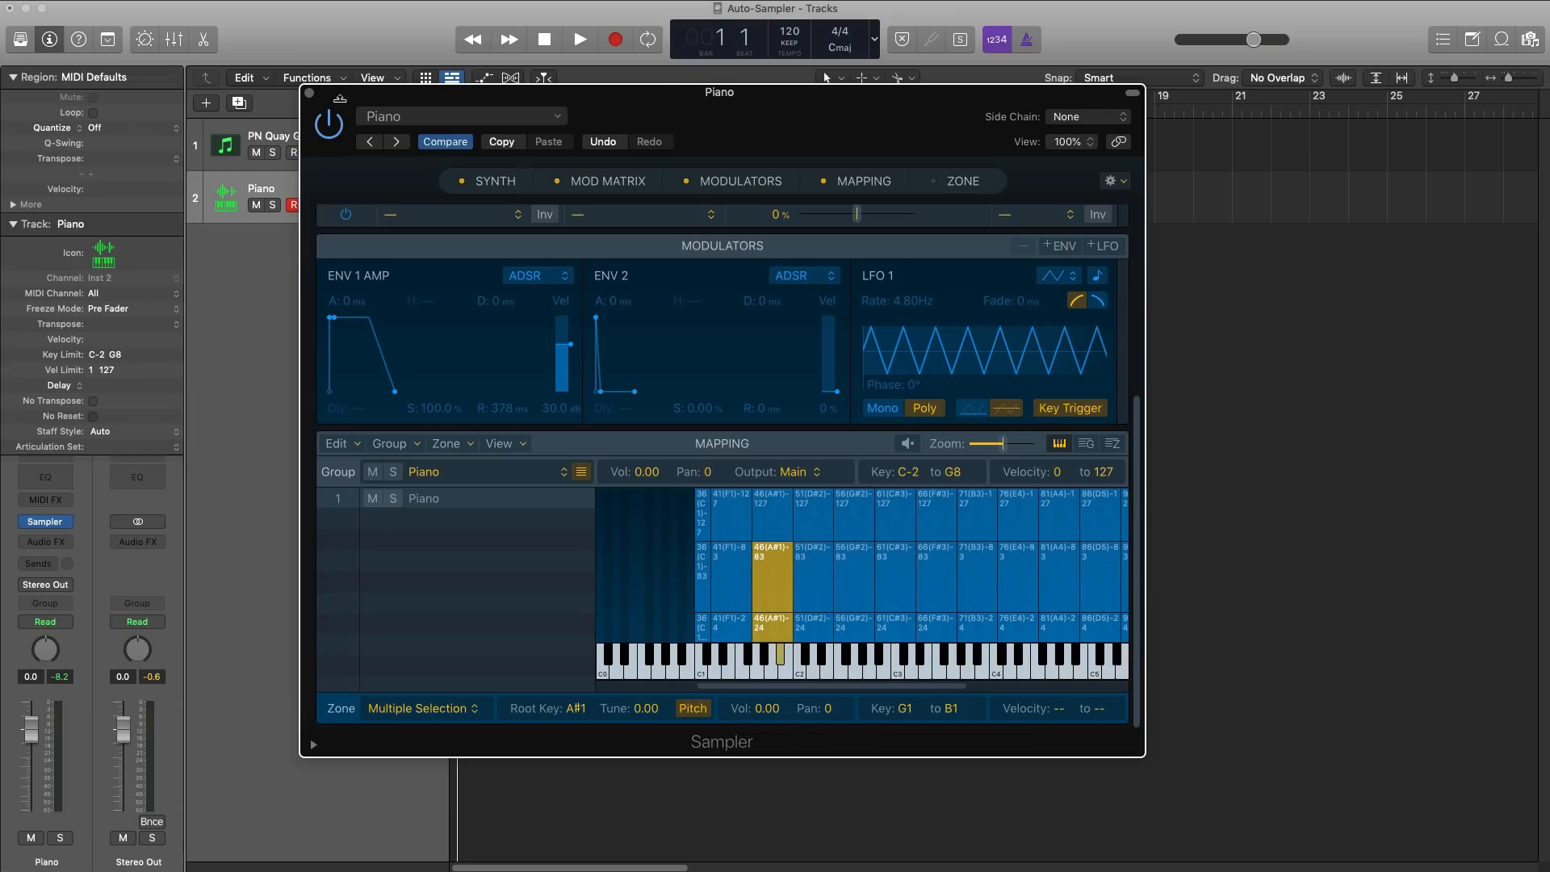
left_click(309, 93)
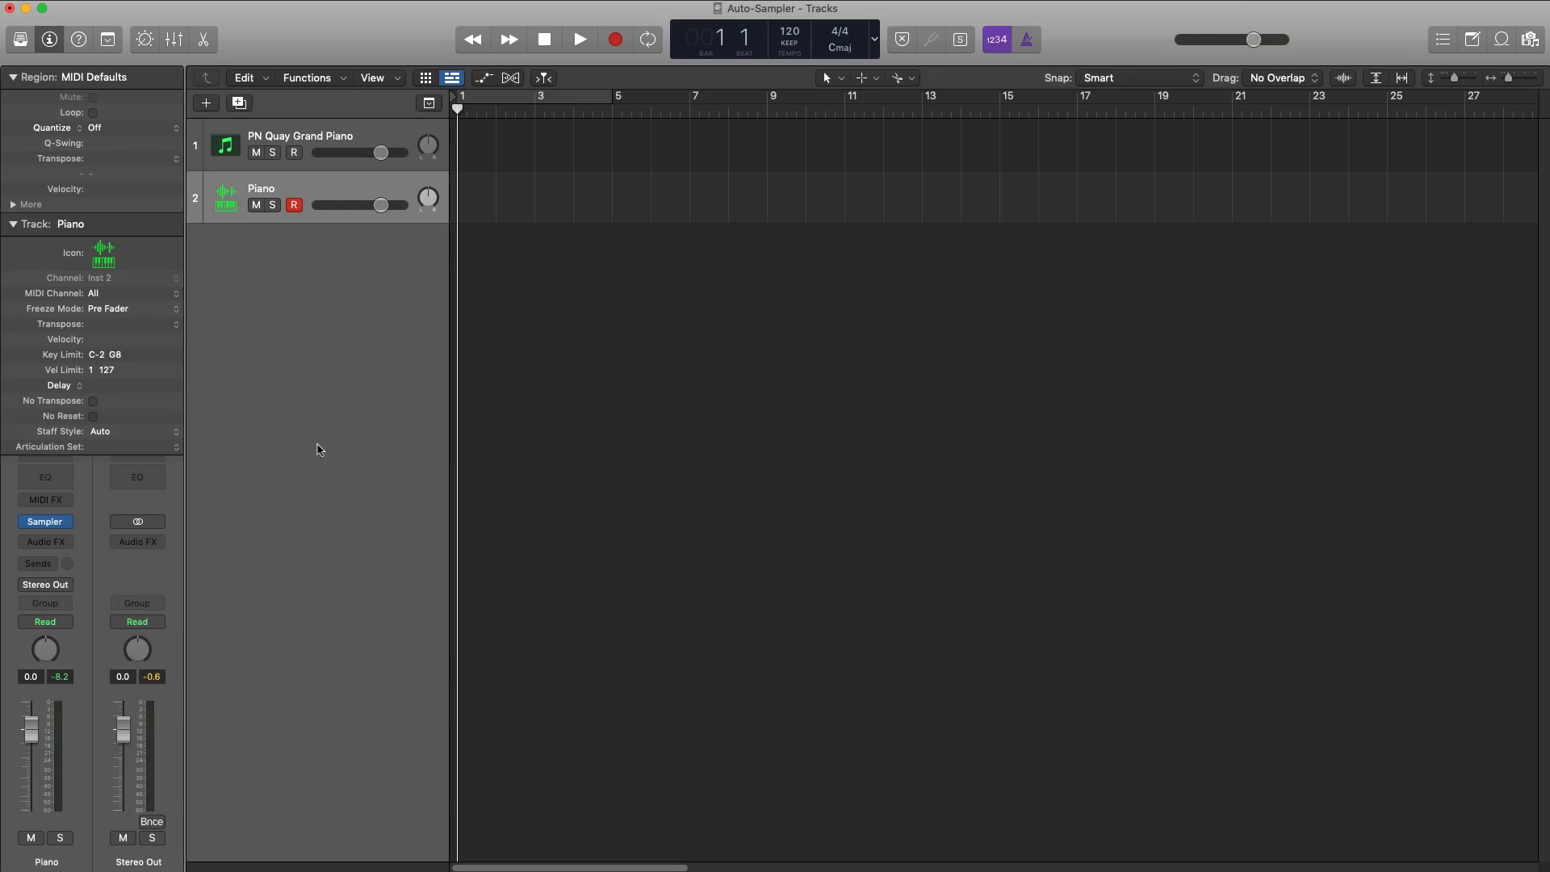
left_click(44, 523)
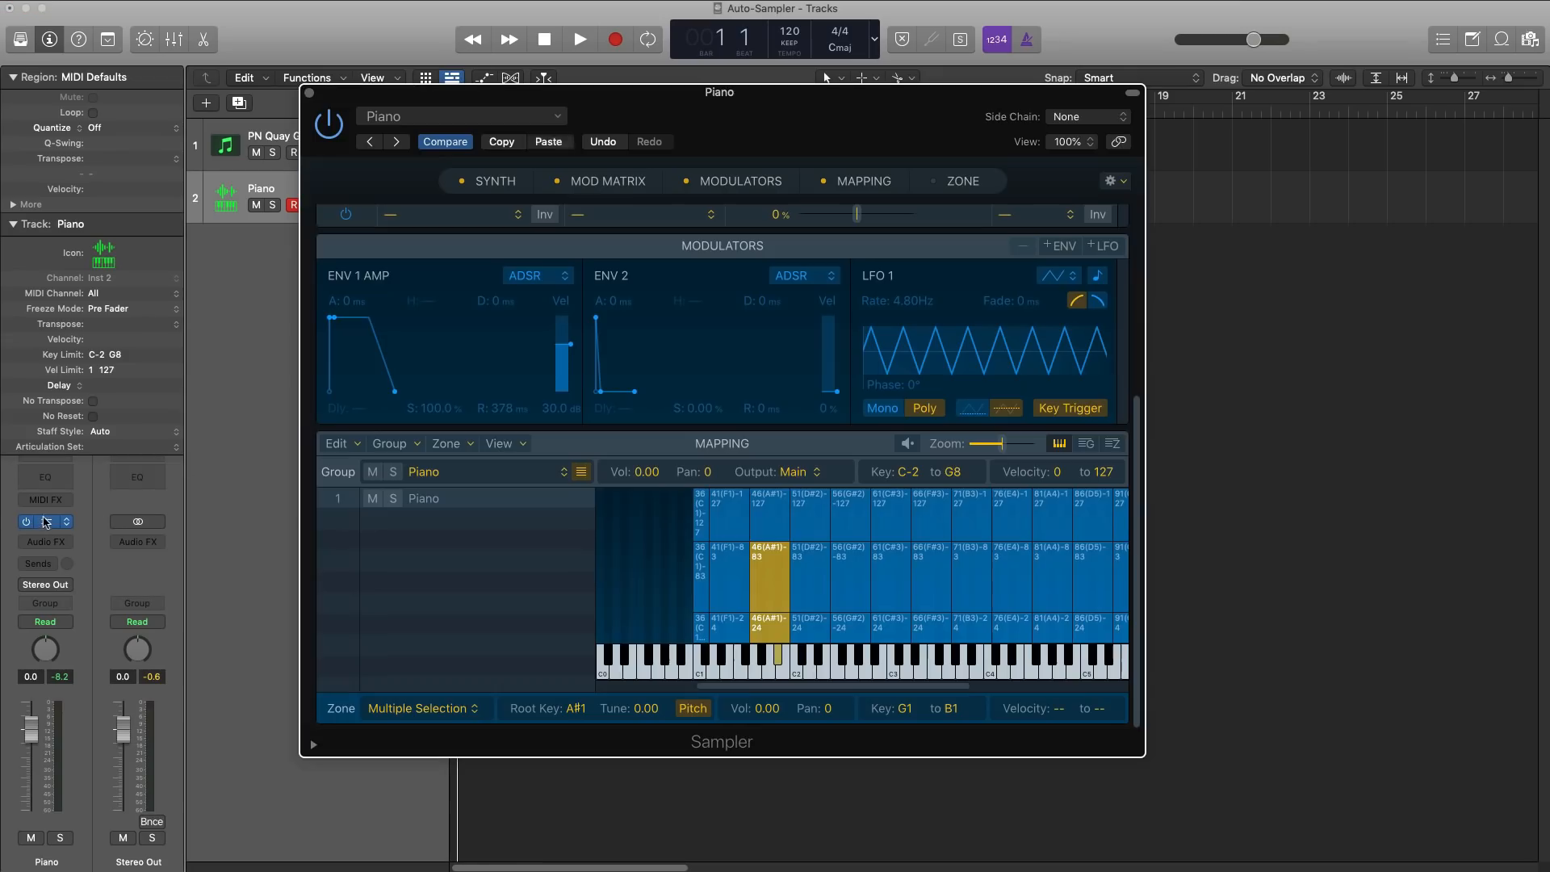